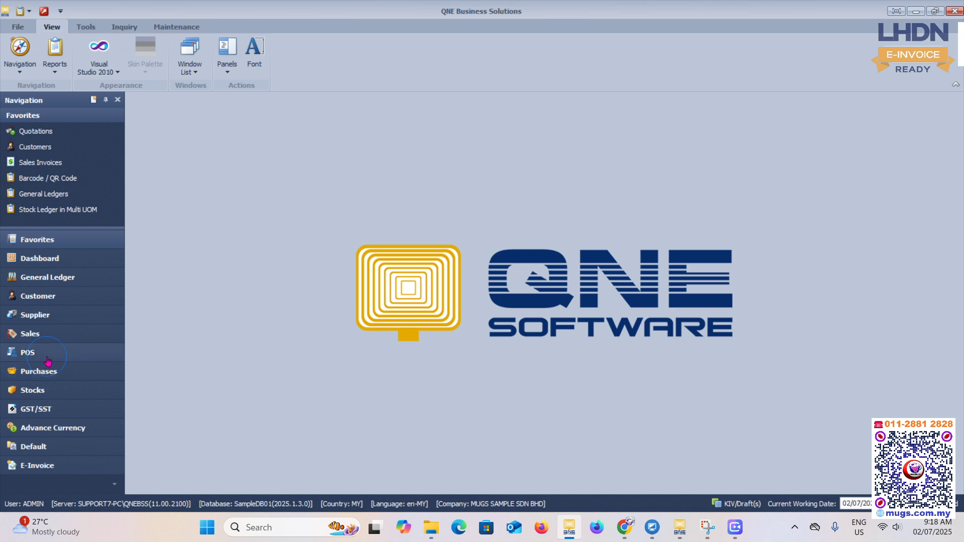
- Create a new supplier record with supplier name TAOBAO and registration number NA
{"action": "left_click", "coordinate": [35, 315]}
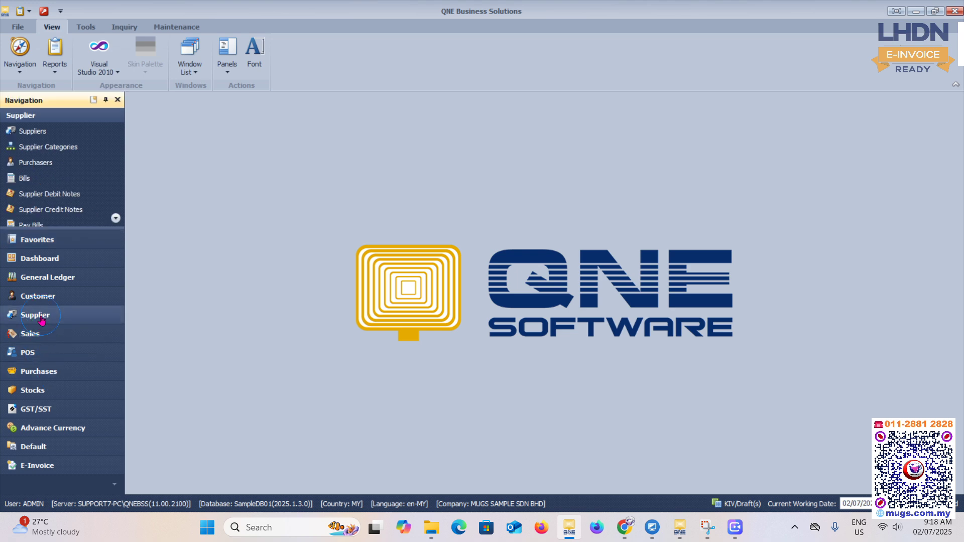
{"action": "left_click", "coordinate": [18, 131]}
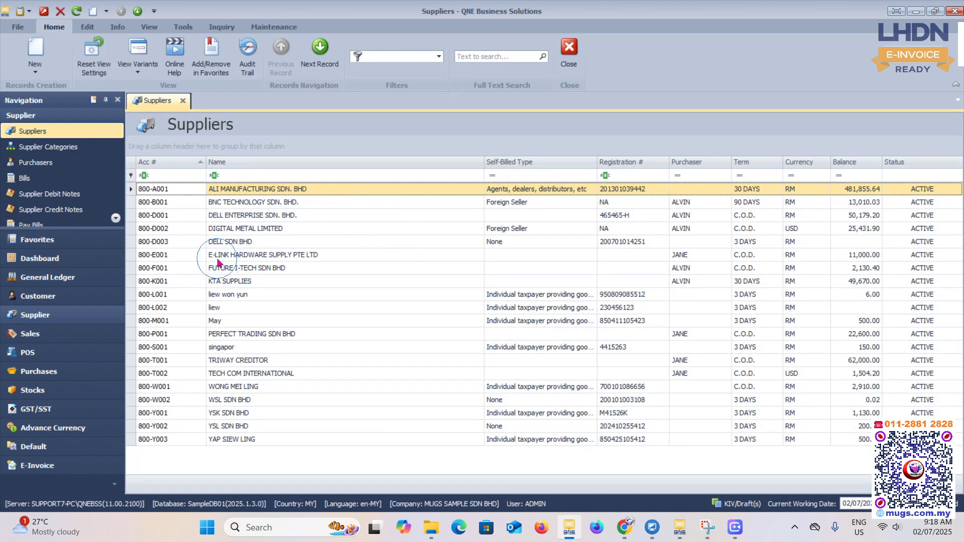
{"action": "left_click", "coordinate": [42, 50]}
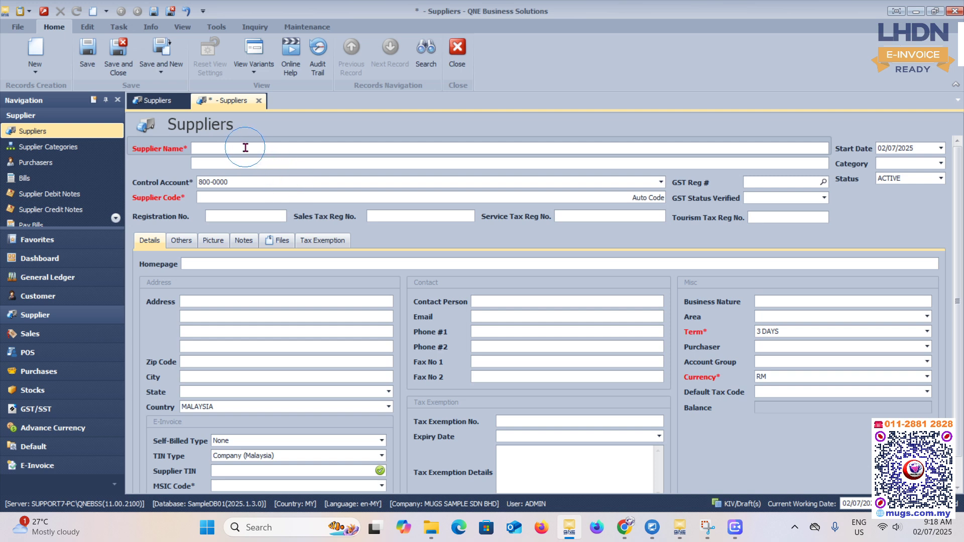
{"action": "left_click", "coordinate": [245, 148]}
{"action": "type", "text": "ta"}
{"action": "left_click", "coordinate": [212, 217]}
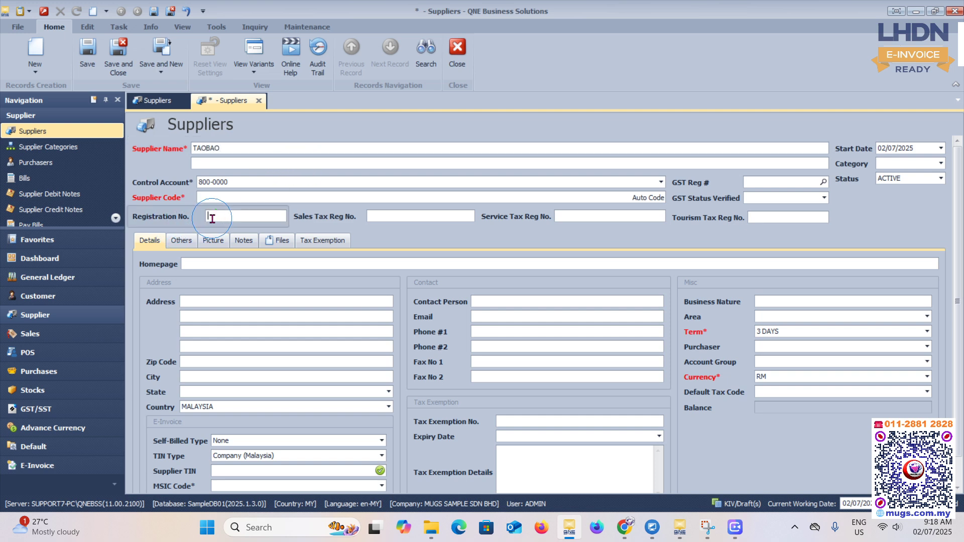
{"action": "type", "text": "NA"}
- Fill in the first three address lines of the supplier, ending the third with CHINA
{"action": "left_click", "coordinate": [210, 300]}
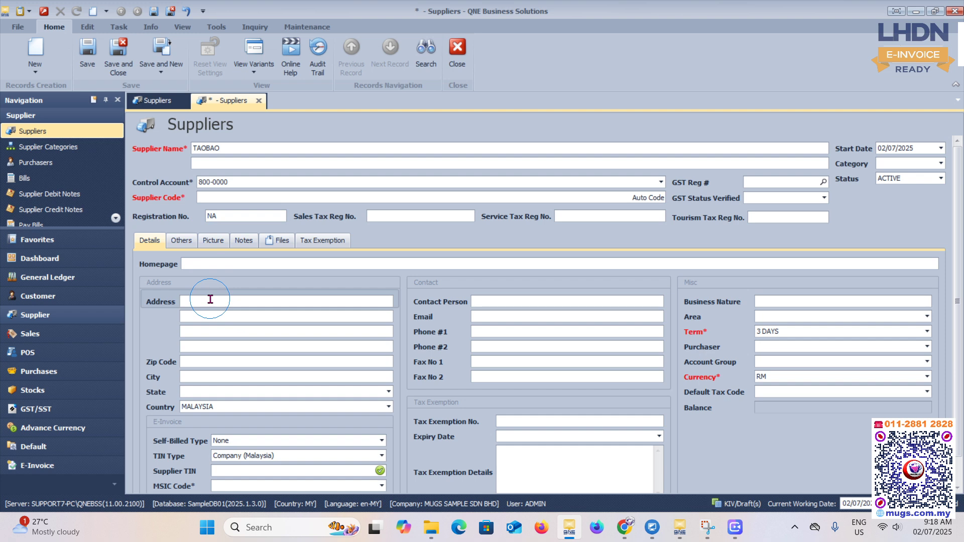
{"action": "type", "text": "111122"}
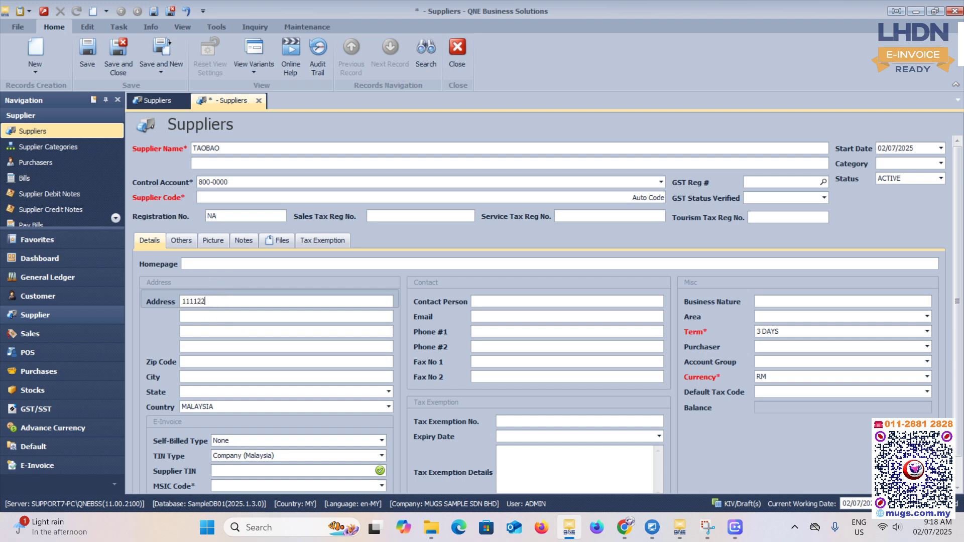
{"action": "key", "text": "BackSpace"}
{"action": "key", "text": "BackSpace"}
{"action": "key", "text": "BackSpace"}
{"action": "key", "text": "BackSpace"}
{"action": "key", "text": "BackSpace"}
{"action": "key", "text": "BackSpace"}
{"action": "key", "text": "Tab"}
{"action": "type", "text": "222"}
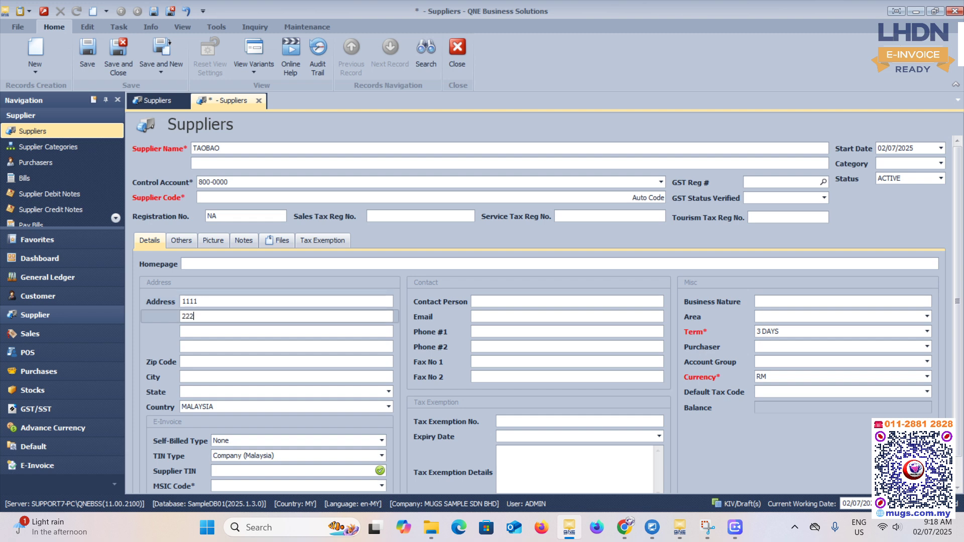
{"action": "left_click", "coordinate": [241, 330]}
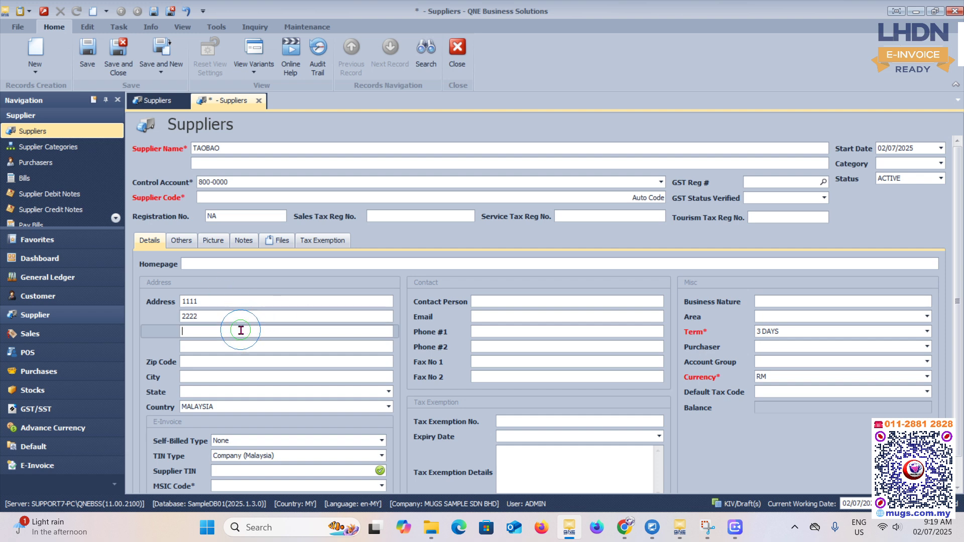
{"action": "type", "text": "33"}
{"action": "type", "text": "41"}
{"action": "type", "text": "ch"}
{"action": "key", "text": "BackSpace"}
{"action": "key", "text": "BackSpace"}
{"action": "key", "text": "BackSpace"}
{"action": "key", "text": "BackSpace"}
{"action": "type", "text": "CHI"}
{"action": "left_click", "coordinate": [190, 377]}
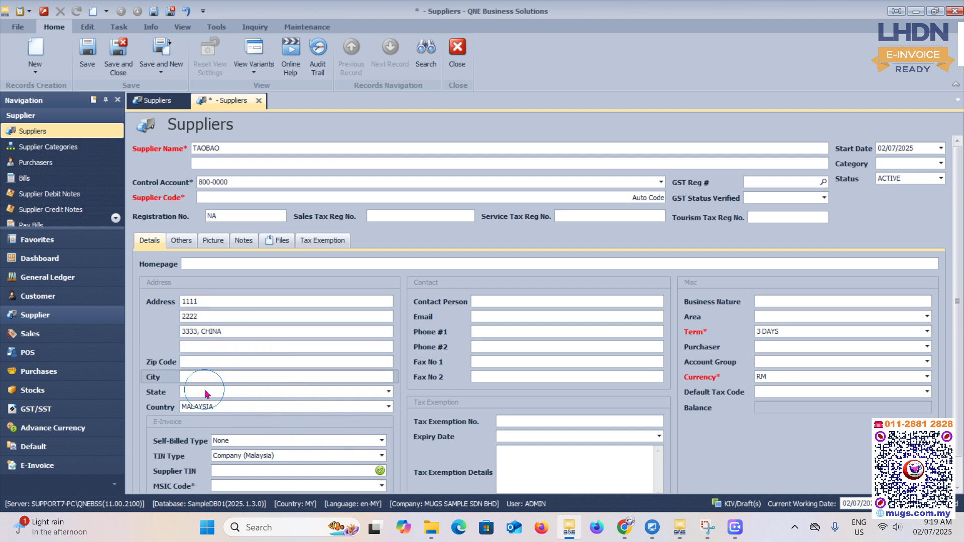
- Set the supplier's self-billed type to Foreign Seller and the TIN type to Company (Foreign)
{"action": "left_click", "coordinate": [382, 441]}
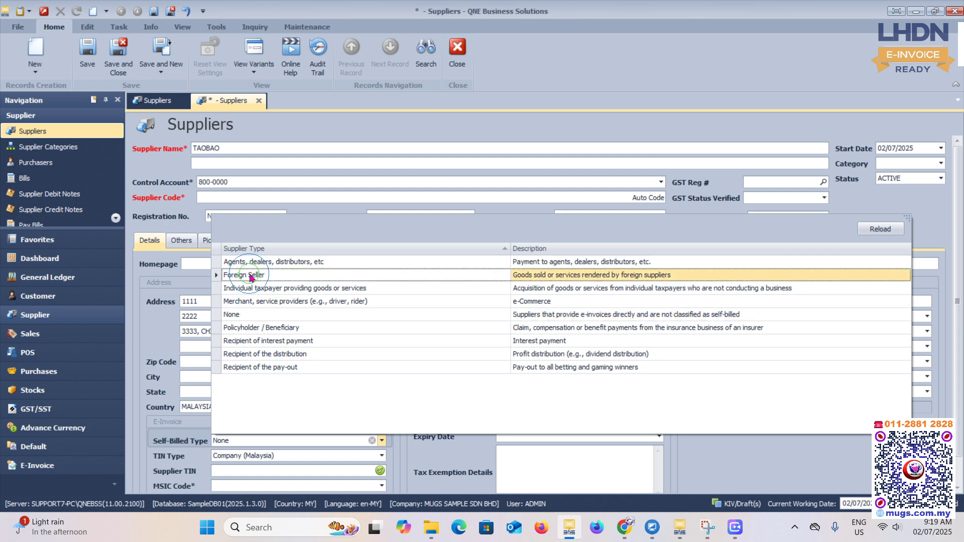
{"action": "left_click", "coordinate": [250, 276]}
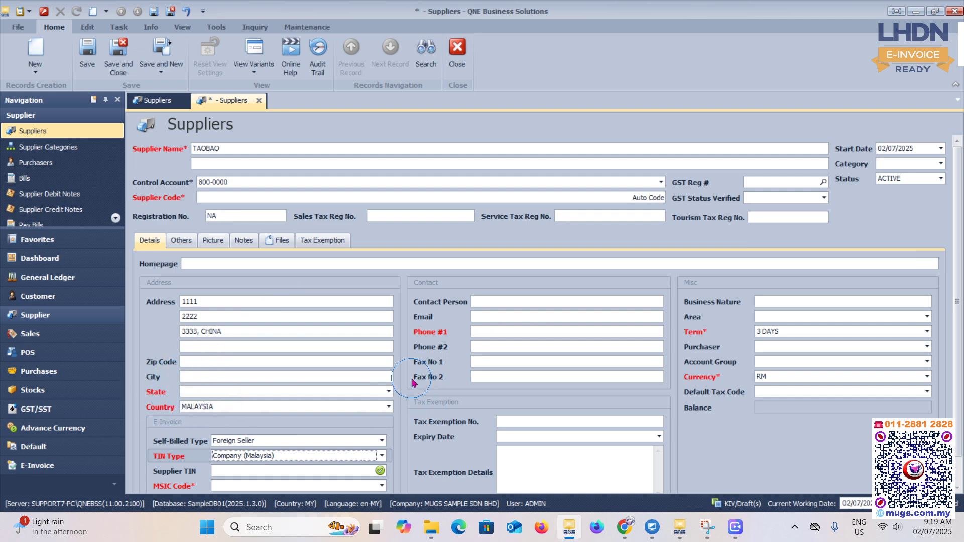
{"action": "left_click", "coordinate": [383, 455]}
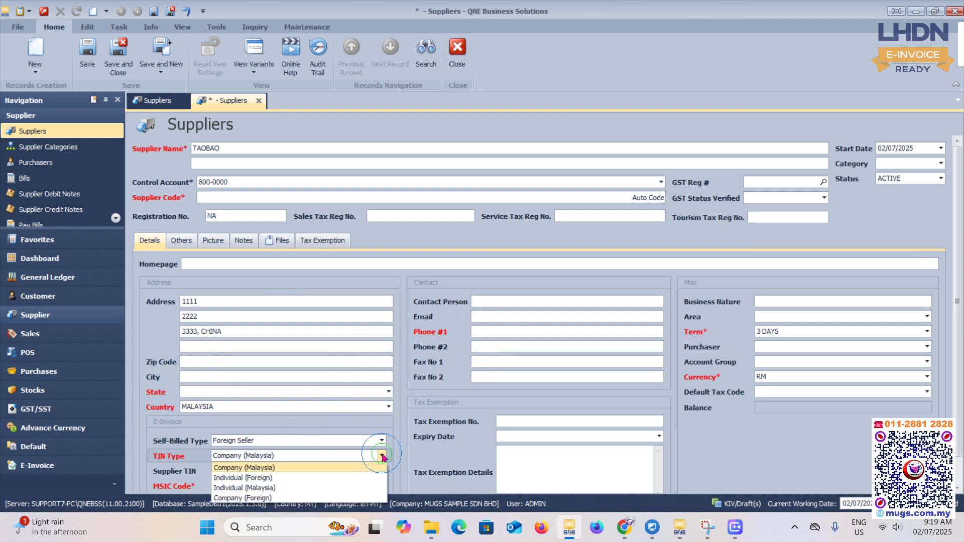
{"action": "left_click", "coordinate": [259, 497]}
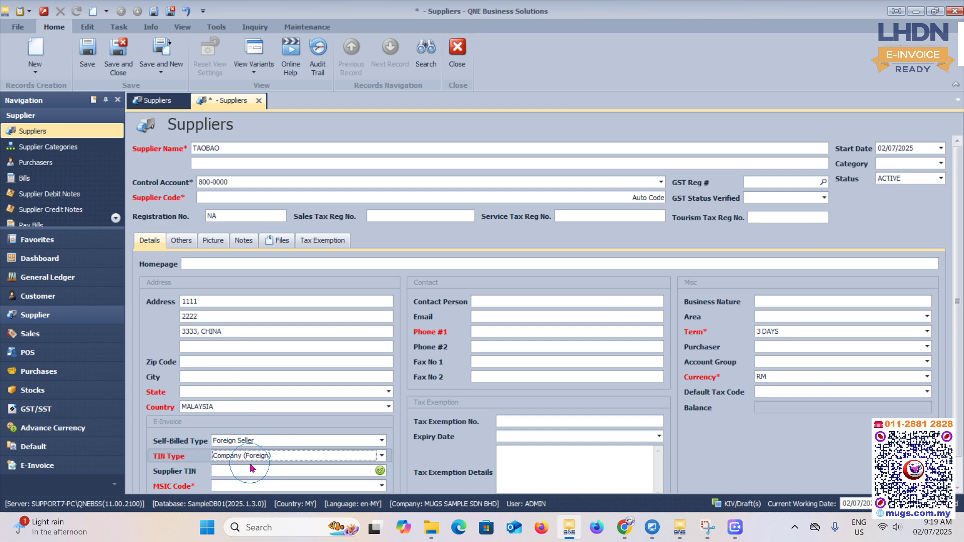
- Set the supplier's country to CHINA and the state to Not Applicable
{"action": "left_click", "coordinate": [223, 406]}
{"action": "type", "text": "CHINA"}
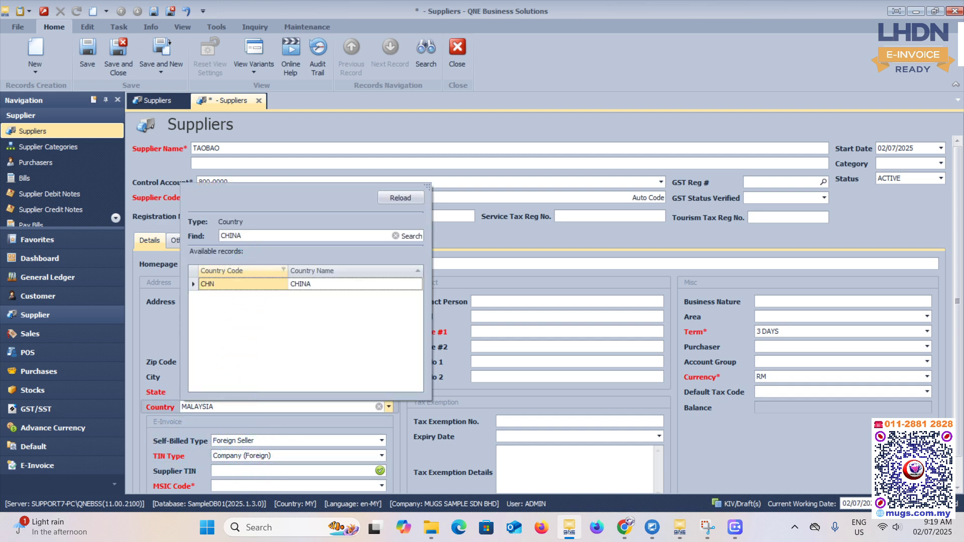
{"action": "key", "text": "Return"}
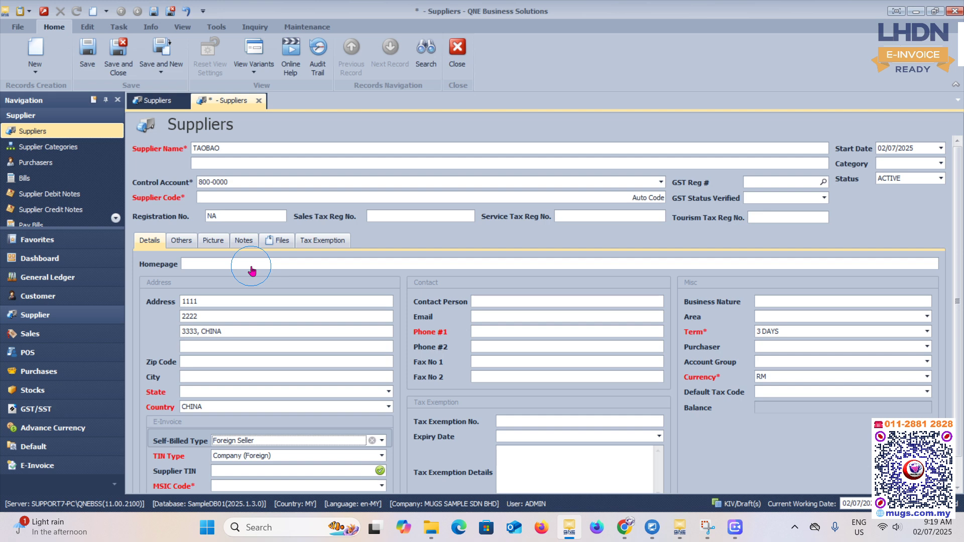
{"action": "left_click", "coordinate": [190, 394]}
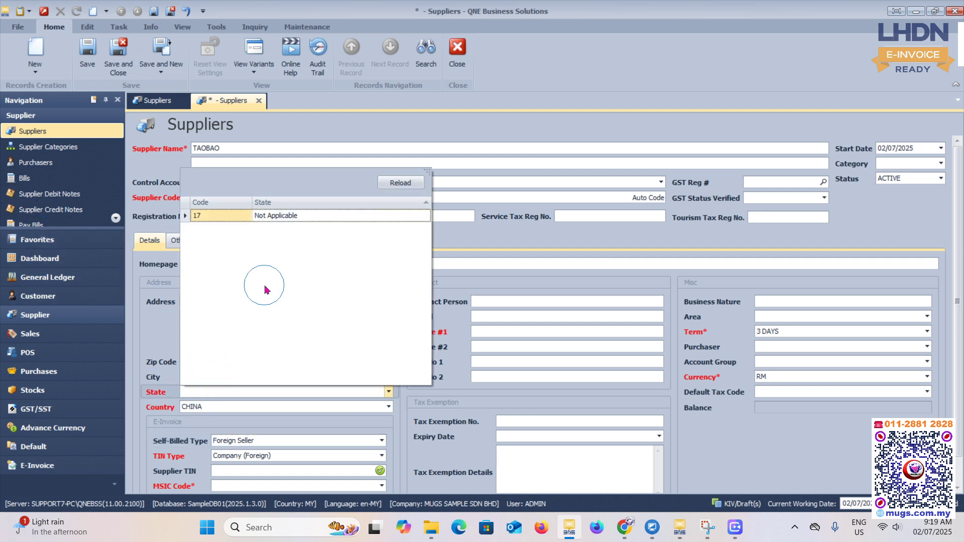
{"action": "left_click", "coordinate": [282, 219]}
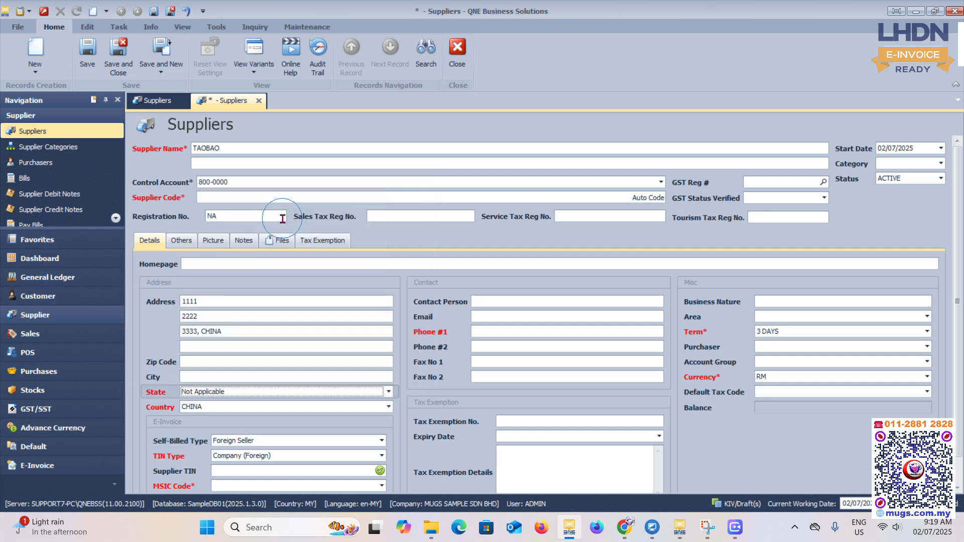
{"action": "key", "text": "Tab"}
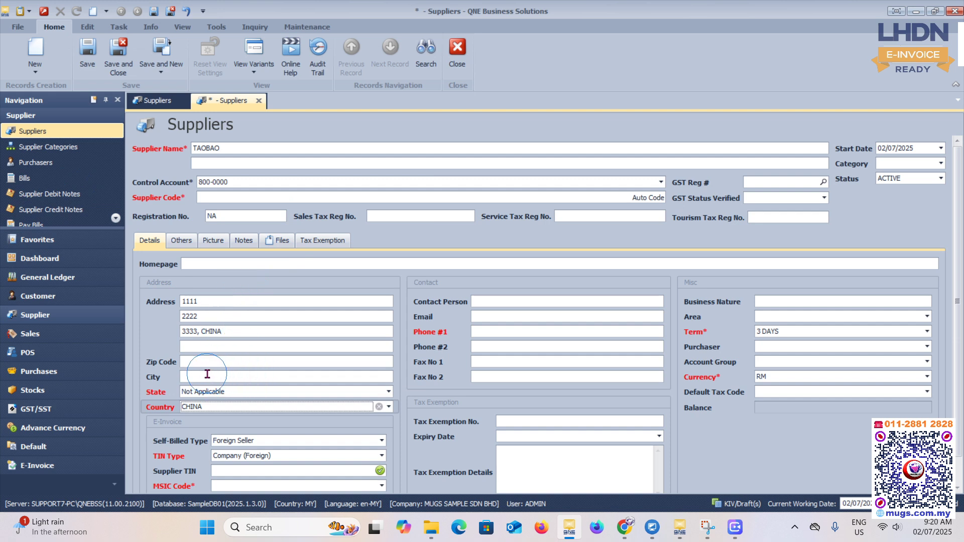
{"action": "left_click", "coordinate": [274, 455]}
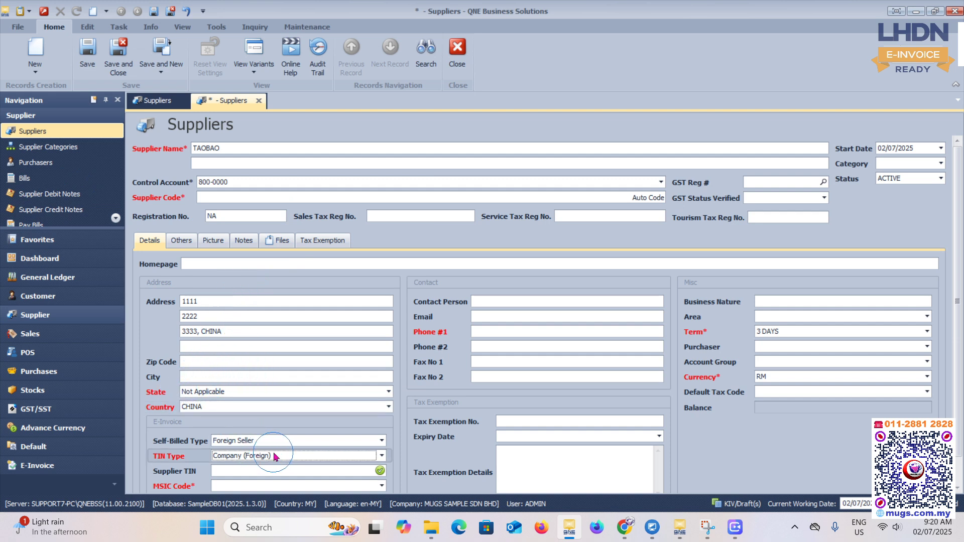
- Enter the supplier's phone number in the Phone #1 field
{"action": "left_click", "coordinate": [480, 331]}
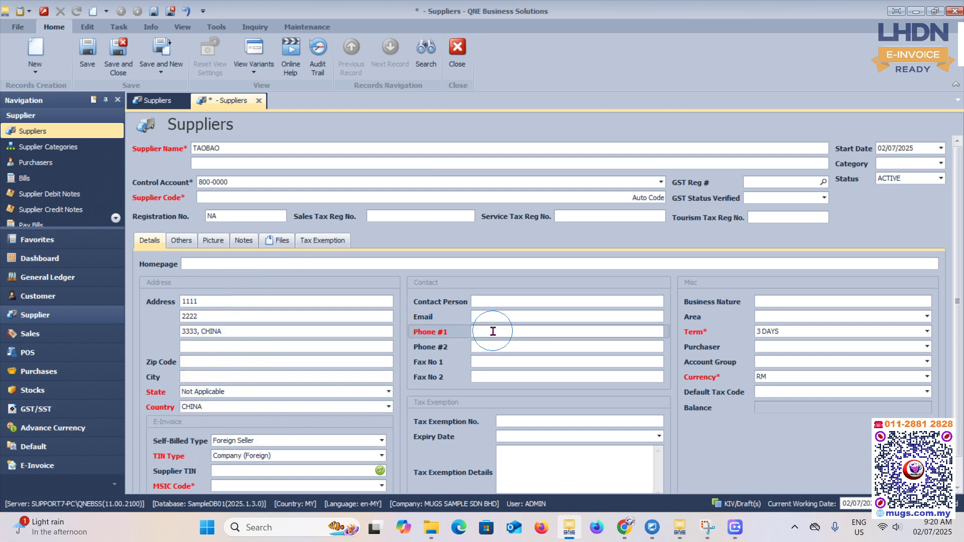
{"action": "type", "text": "64152"}
{"action": "type", "text": "8"}
- Find MSIC code 00000 (Not Applicable) and assign it to the supplier
{"action": "scroll", "coordinate": [216, 476], "scroll_direction": "down", "scroll_amount": 1}
{"action": "left_click", "coordinate": [210, 442]}
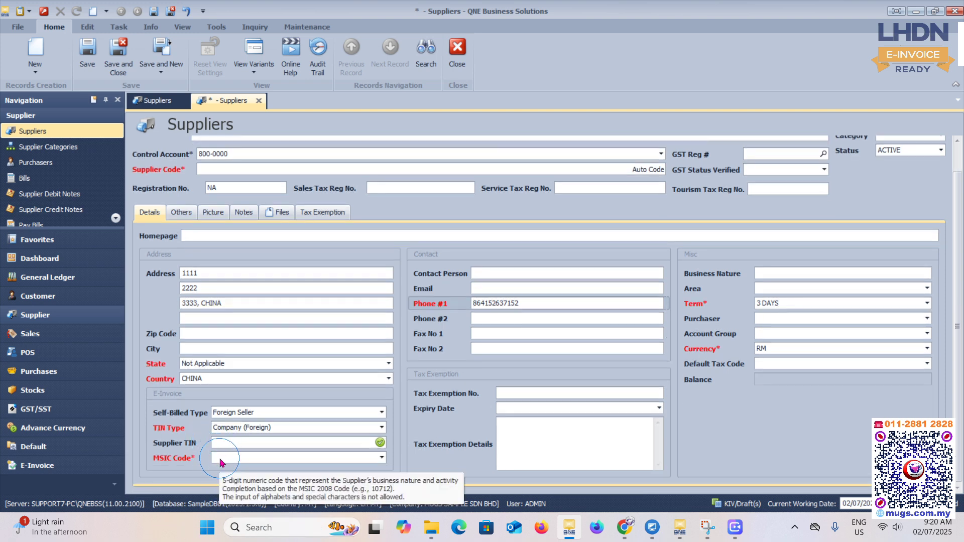
{"action": "left_click", "coordinate": [222, 458]}
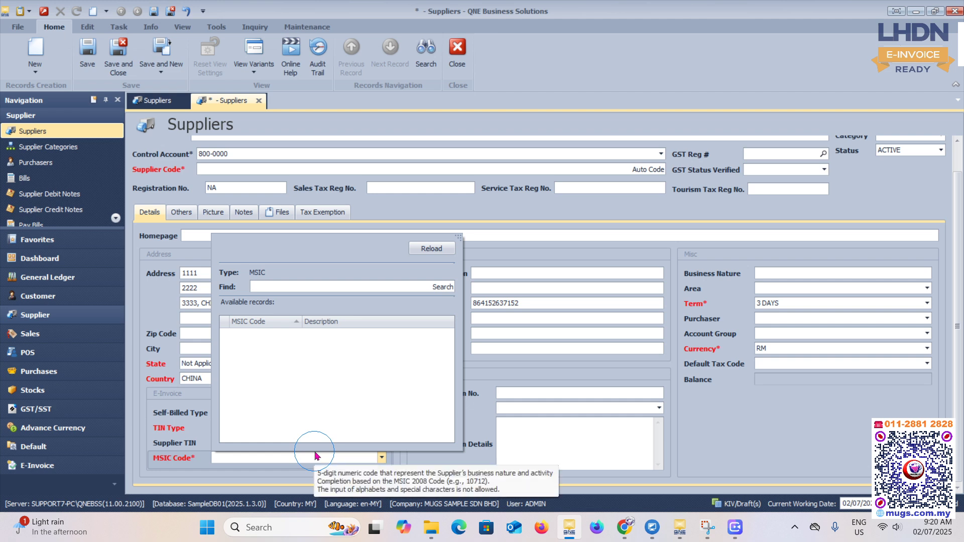
{"action": "type", "text": "00000"}
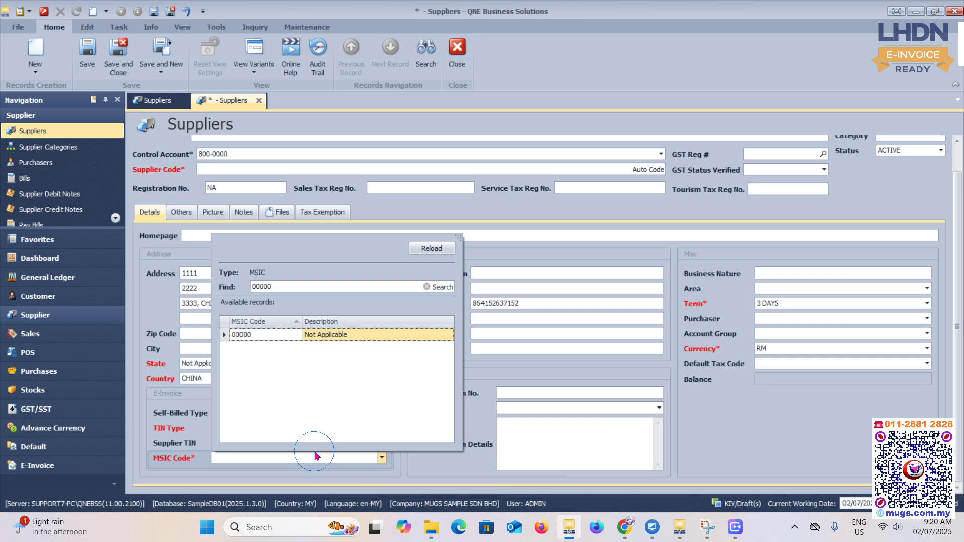
{"action": "key", "text": "Return"}
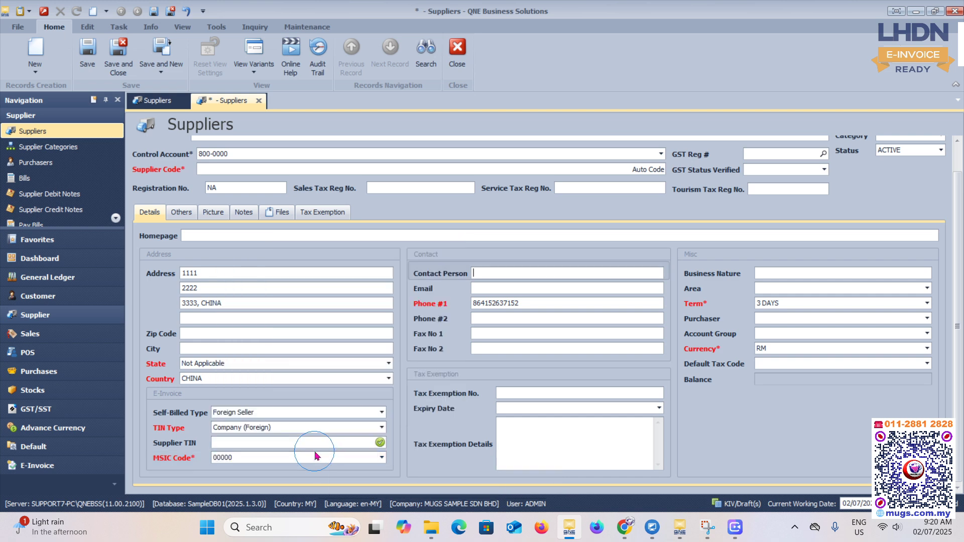
- Set the supplier's currency to S$ and try to save the record
{"action": "scroll", "coordinate": [312, 368], "scroll_direction": "up", "scroll_amount": 1}
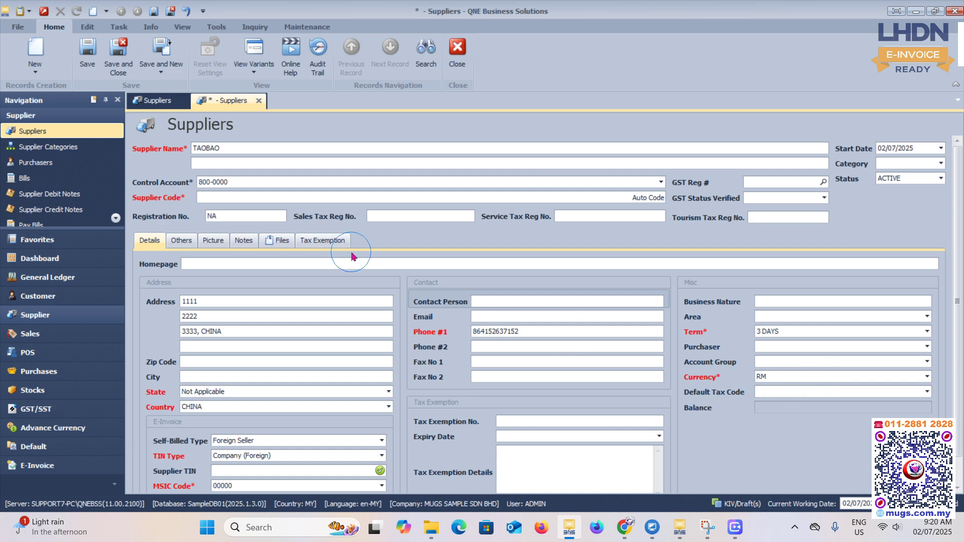
{"action": "left_click", "coordinate": [777, 374]}
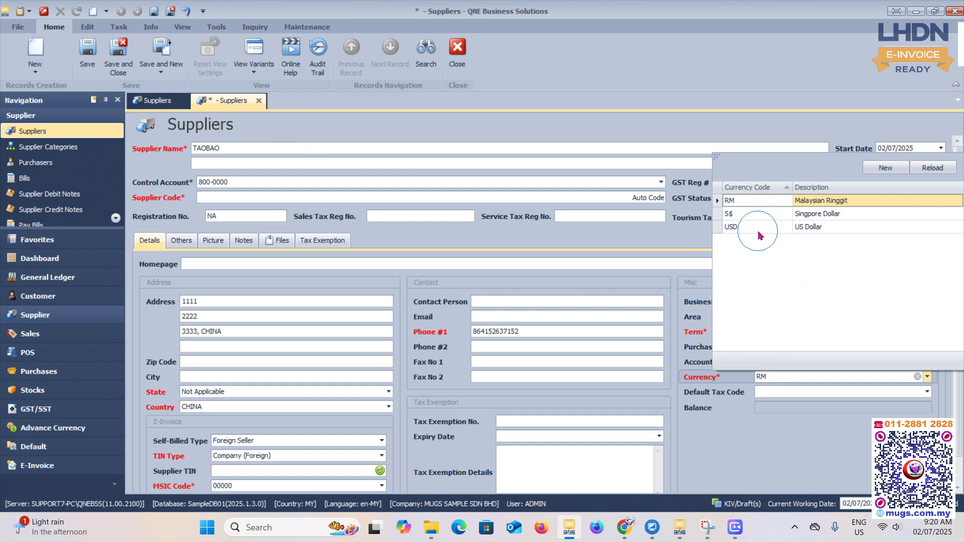
{"action": "left_click", "coordinate": [733, 213]}
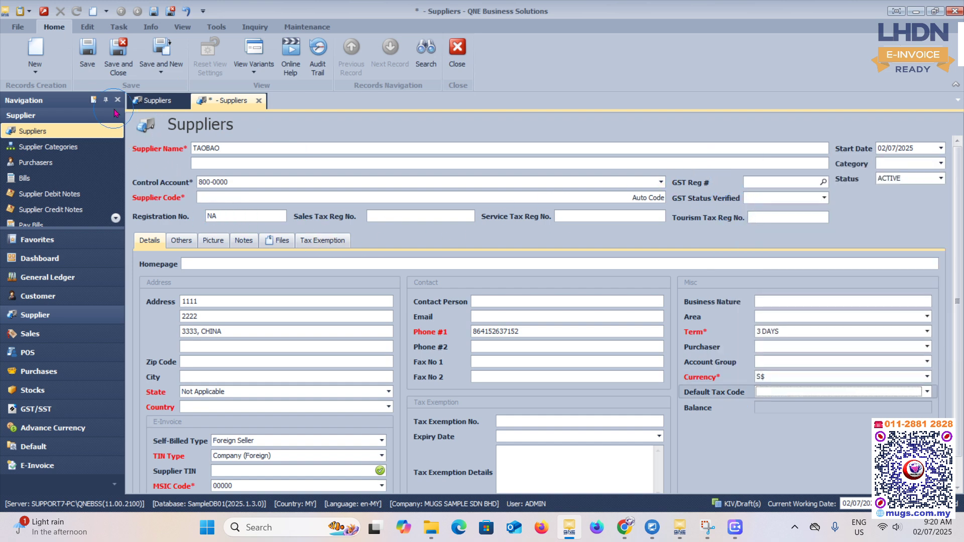
{"action": "left_click", "coordinate": [86, 53]}
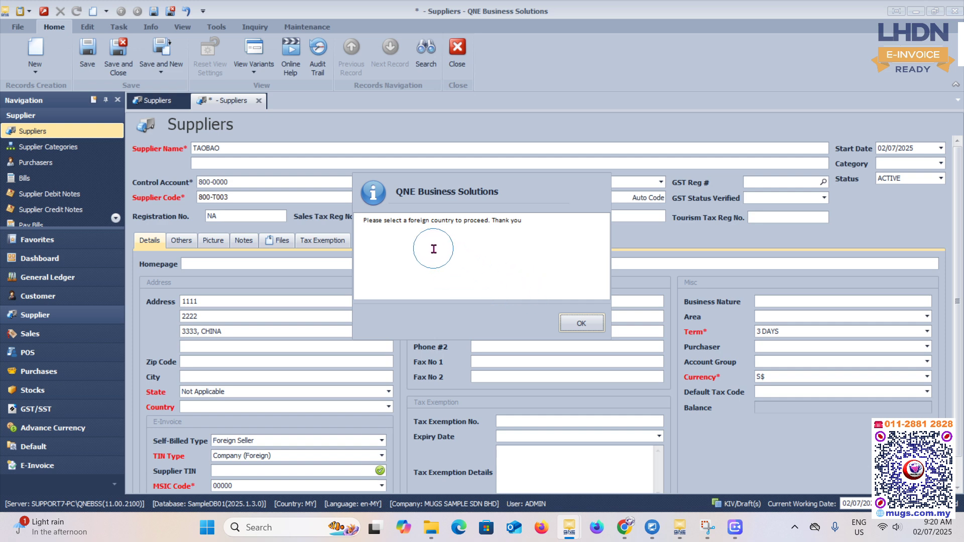
{"action": "left_click", "coordinate": [577, 323]}
- Select CHINA again as the supplier's country and save the supplier record
{"action": "left_click", "coordinate": [389, 408]}
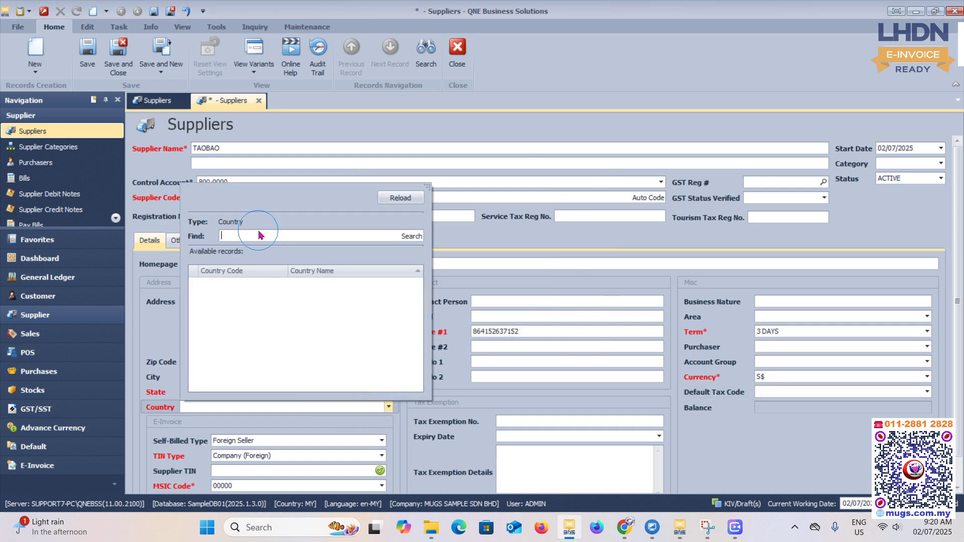
{"action": "type", "text": "CHINA"}
{"action": "key", "text": "Return"}
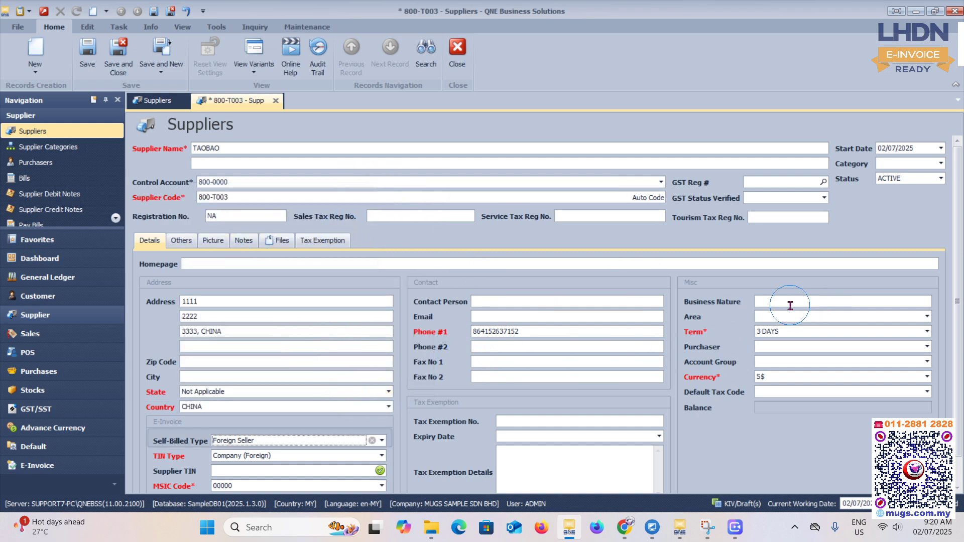
{"action": "left_click", "coordinate": [88, 50]}
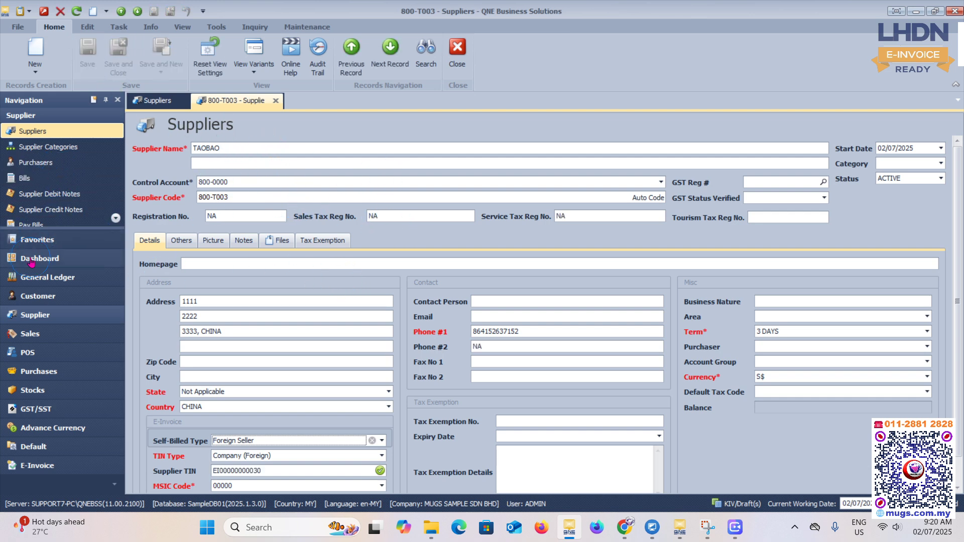
{"action": "left_click", "coordinate": [38, 371]}
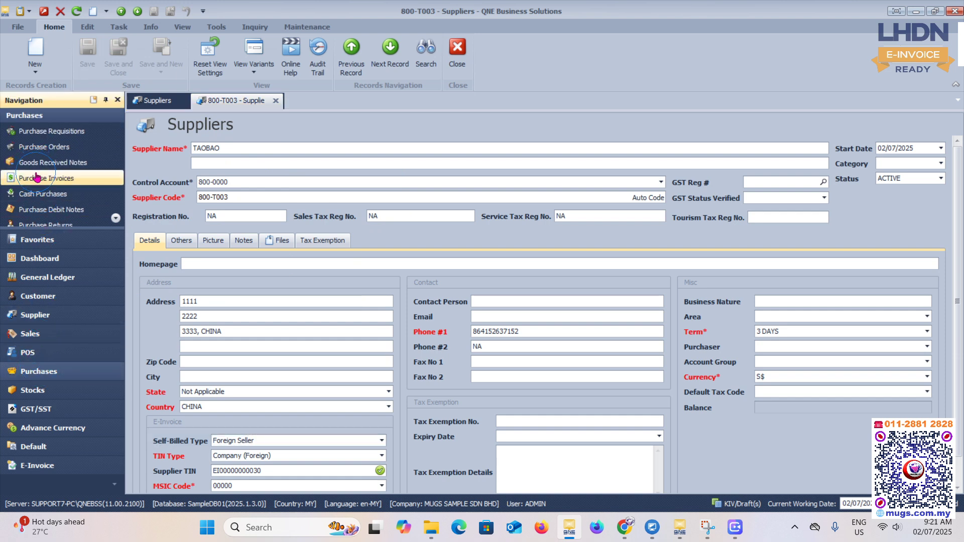
{"action": "left_click", "coordinate": [58, 181]}
{"action": "left_click", "coordinate": [30, 371]}
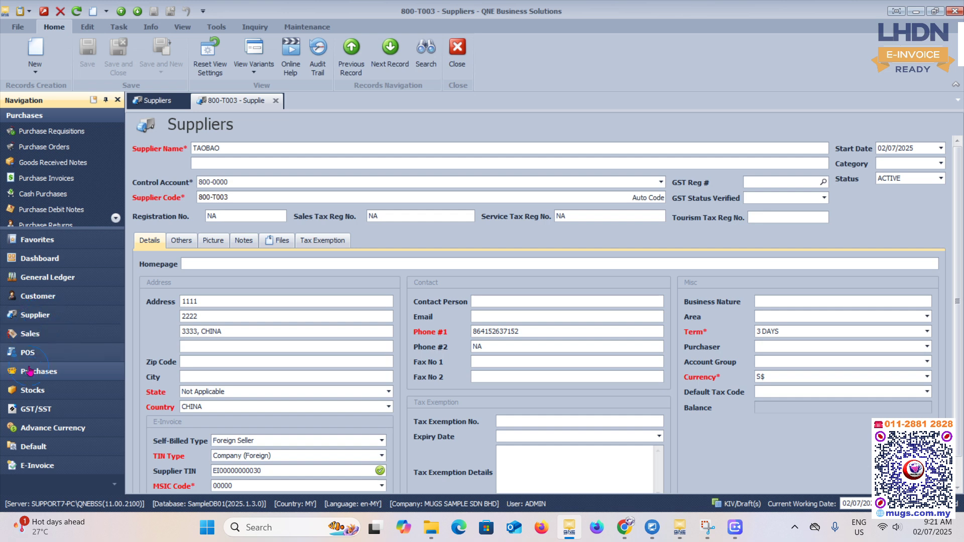
- Create a new stock item with SERVICE TAO BAO as both its stock number and stock name
{"action": "left_click", "coordinate": [32, 390]}
{"action": "left_click", "coordinate": [35, 132]}
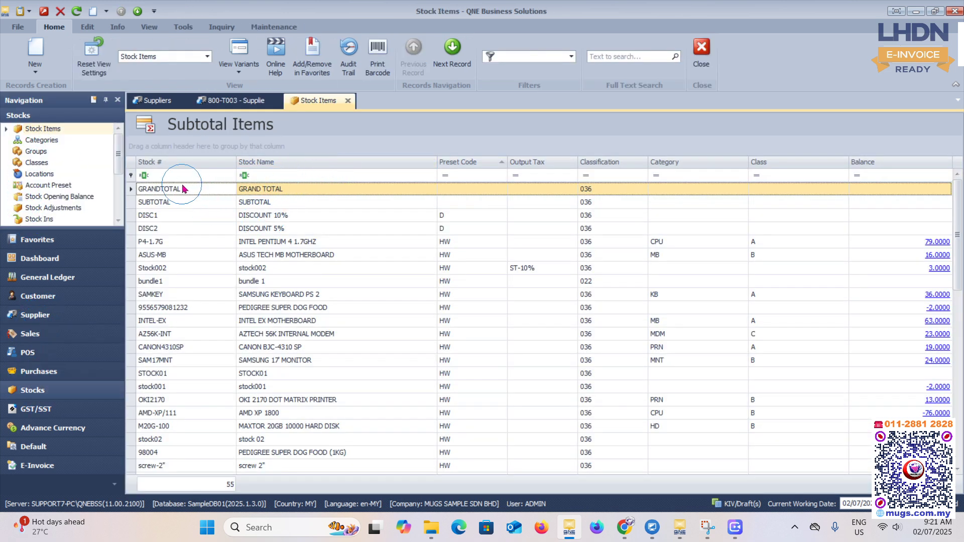
{"action": "left_click", "coordinate": [35, 50]}
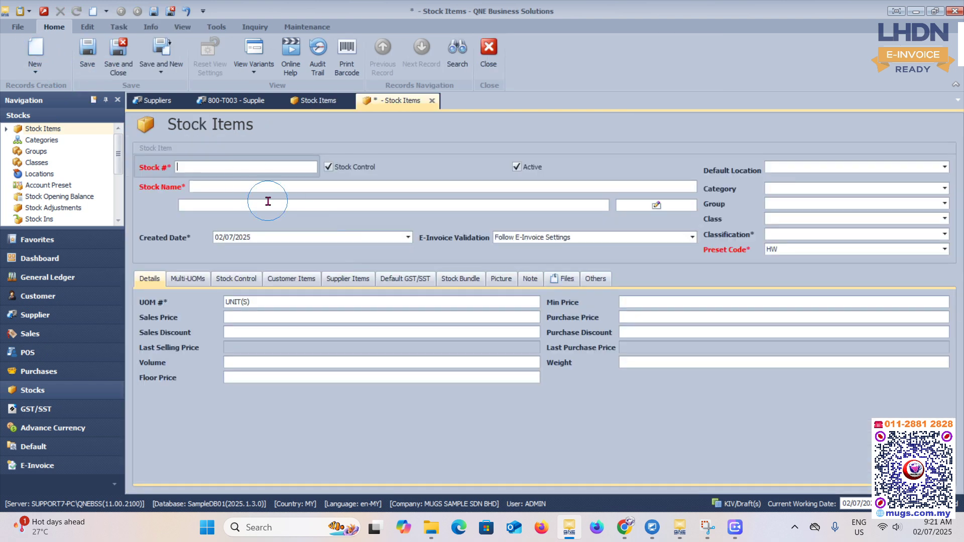
{"action": "left_click", "coordinate": [238, 166]}
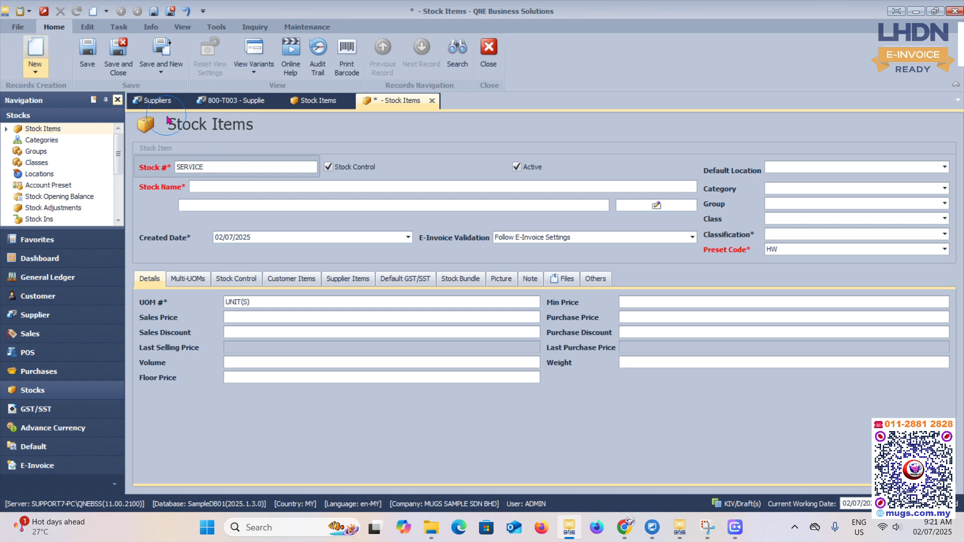
{"action": "left_click_drag", "start_coordinate": [214, 164], "coordinate": [180, 170]}
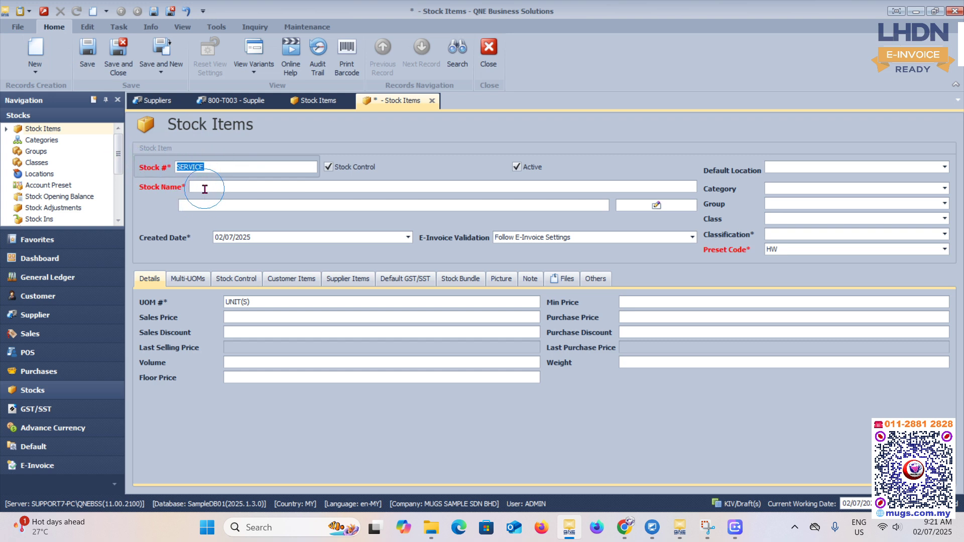
{"action": "left_click", "coordinate": [205, 188]}
{"action": "left_click", "coordinate": [212, 169]}
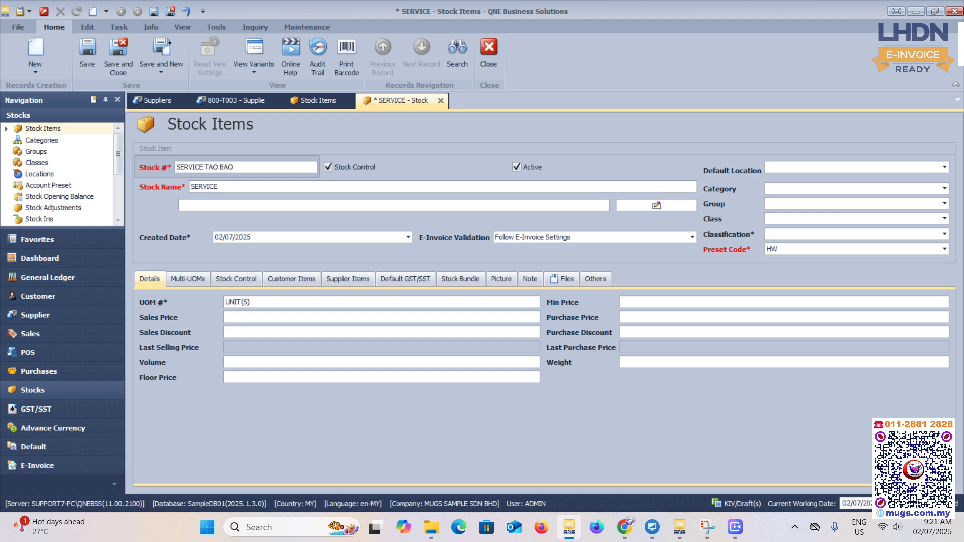
{"action": "left_click", "coordinate": [225, 191]}
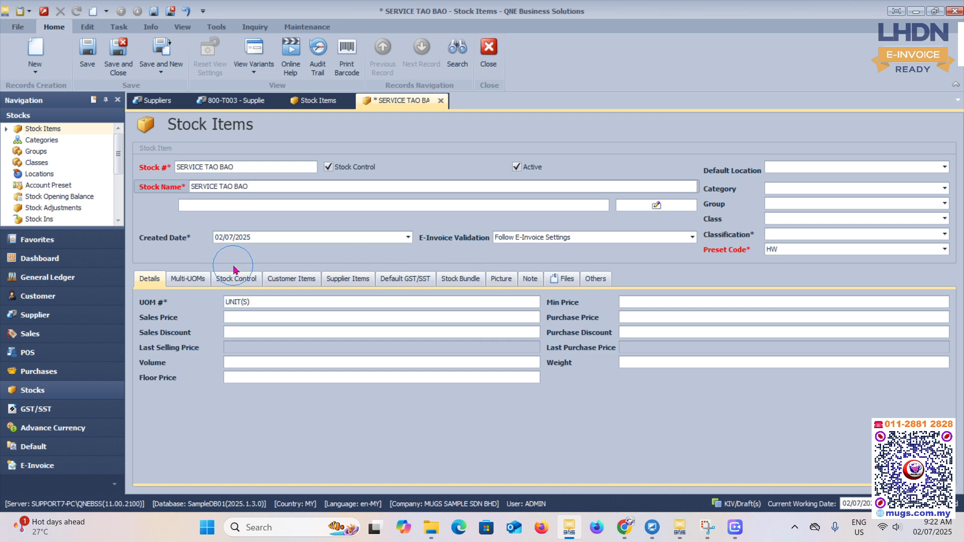
- Open the item's classification list and compare the e-Commerce codes 008 and 009
{"action": "left_click", "coordinate": [822, 236]}
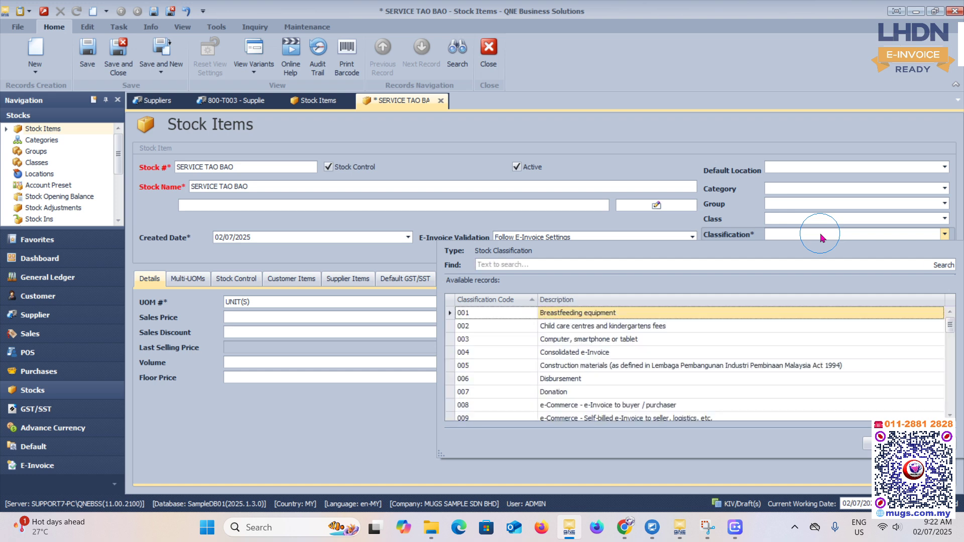
{"action": "key", "text": "Down"}
{"action": "key", "text": "Down"}
{"action": "key", "text": "Down"}
{"action": "key", "text": "Down"}
{"action": "key", "text": "Down"}
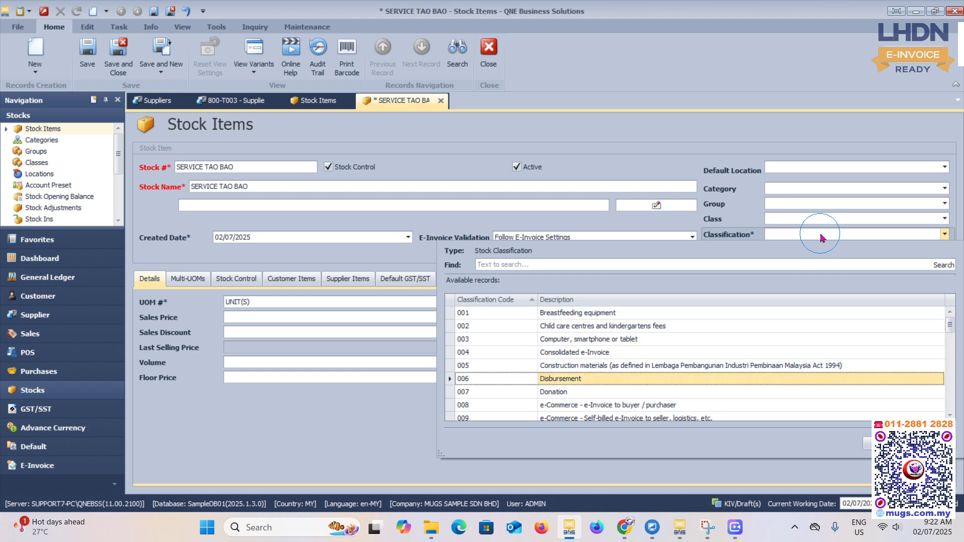
{"action": "key", "text": "Down"}
{"action": "key", "text": "Down"}
{"action": "key", "text": "Down"}
{"action": "key", "text": "Down"}
{"action": "key", "text": "Down"}
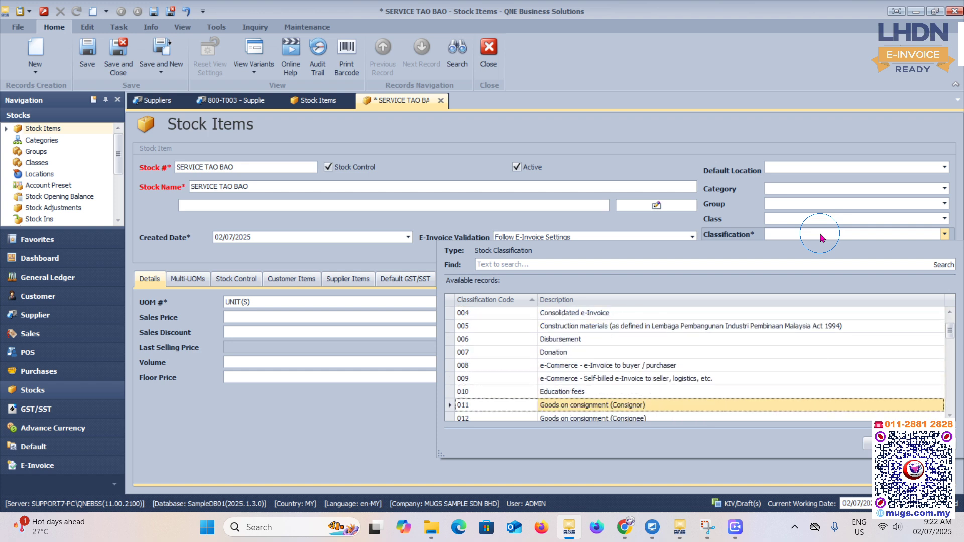
{"action": "key", "text": "Up"}
{"action": "key", "text": "Up"}
{"action": "key", "text": "Up"}
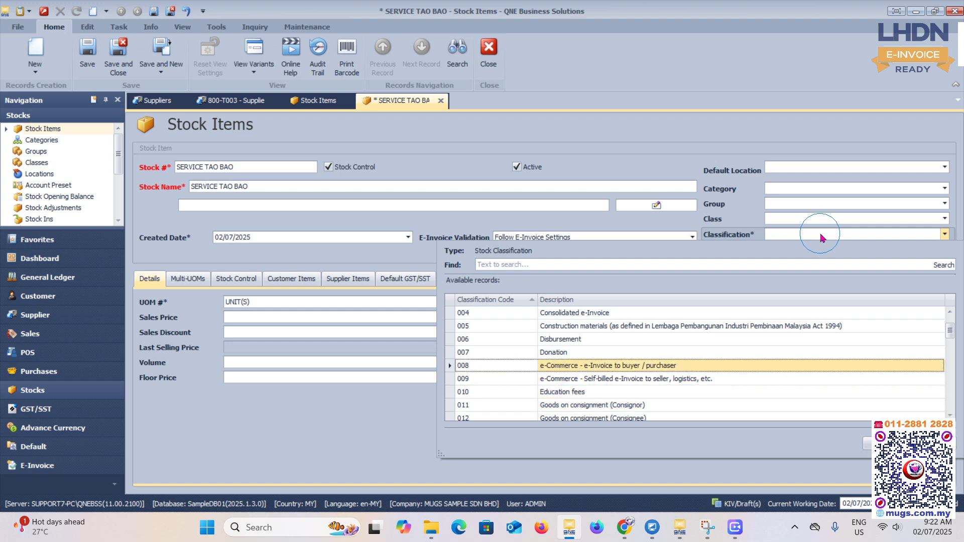
{"action": "key", "text": "Down"}
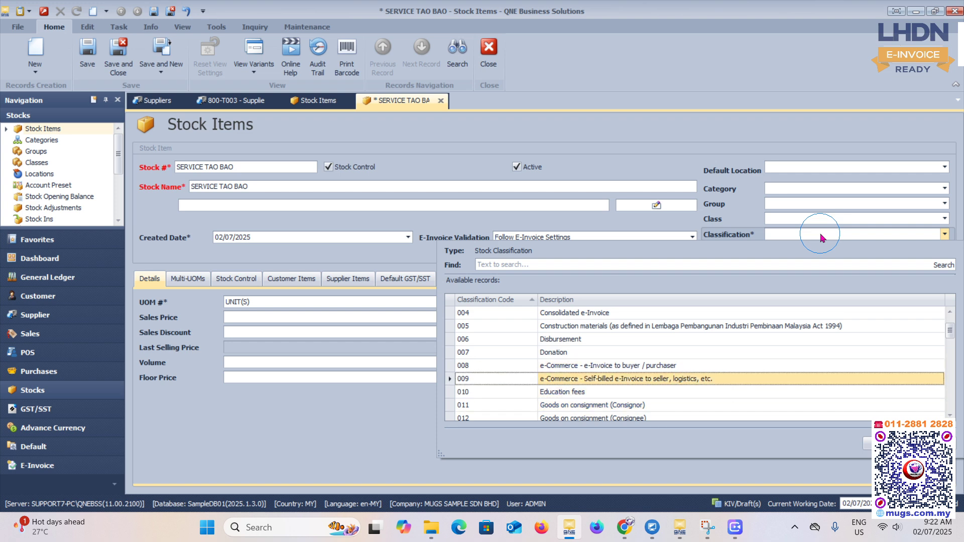
{"action": "key", "text": "Up"}
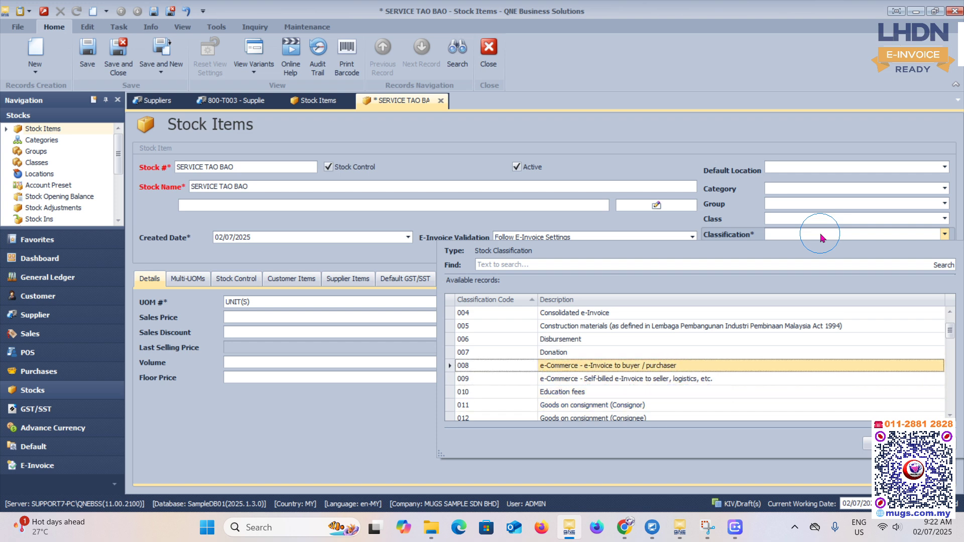
{"action": "key", "text": "Down"}
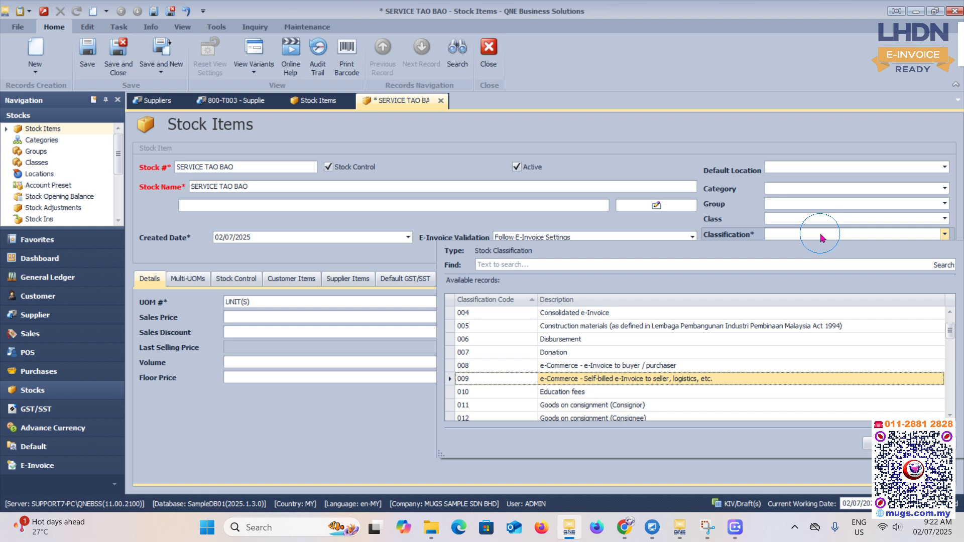
- Review the self-billed classification codes 032 to 037 and the remaining codes through the end of the list
{"action": "key", "text": "Down"}
{"action": "key", "text": "Down"}
{"action": "key", "text": "Down"}
{"action": "key", "text": "Down"}
{"action": "key", "text": "Down"}
{"action": "key", "text": "Down"}
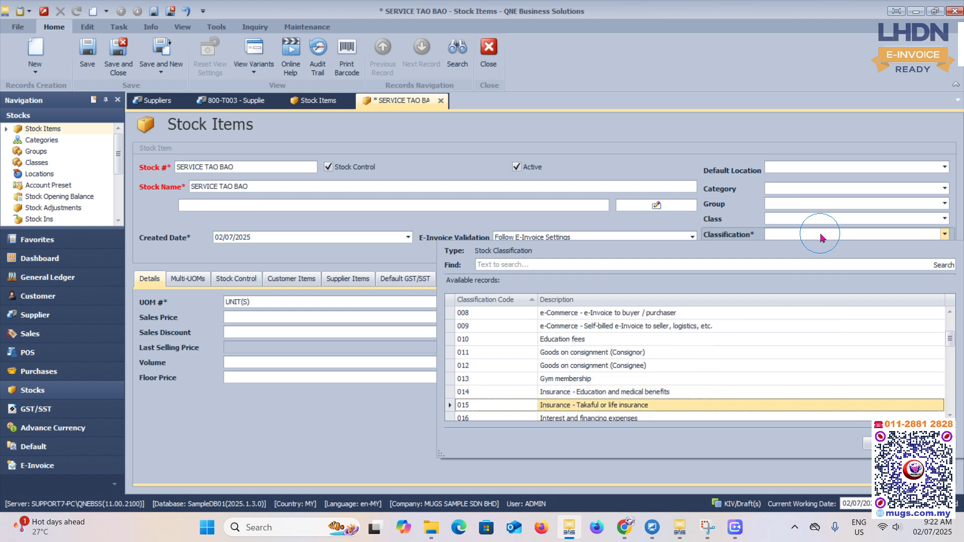
{"action": "key", "text": "Down"}
{"action": "key", "text": "Down"}
{"action": "key", "text": "Down"}
{"action": "key", "text": "Down"}
{"action": "key", "text": "Down"}
{"action": "key", "text": "Down"}
{"action": "key", "text": "Down"}
{"action": "key", "text": "Down"}
{"action": "key", "text": "Down"}
{"action": "key", "text": "Down"}
{"action": "key", "text": "Down"}
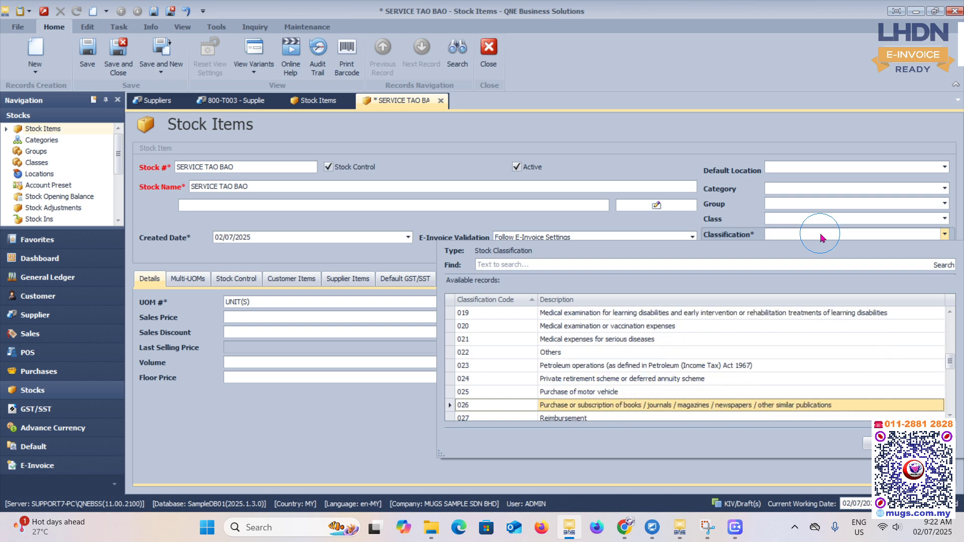
{"action": "key", "text": "Down"}
{"action": "key", "text": "Down"}
{"action": "key", "text": "Down"}
{"action": "key", "text": "Down"}
{"action": "key", "text": "Down"}
{"action": "key", "text": "Down"}
{"action": "key", "text": "Down"}
{"action": "key", "text": "Down"}
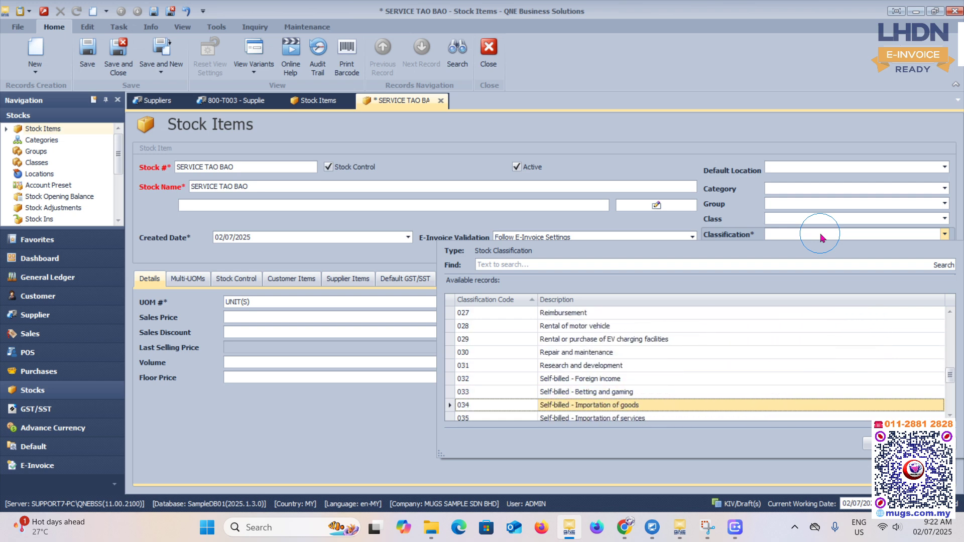
{"action": "key", "text": "Down"}
{"action": "key", "text": "Up"}
{"action": "key", "text": "Up"}
{"action": "key", "text": "Up"}
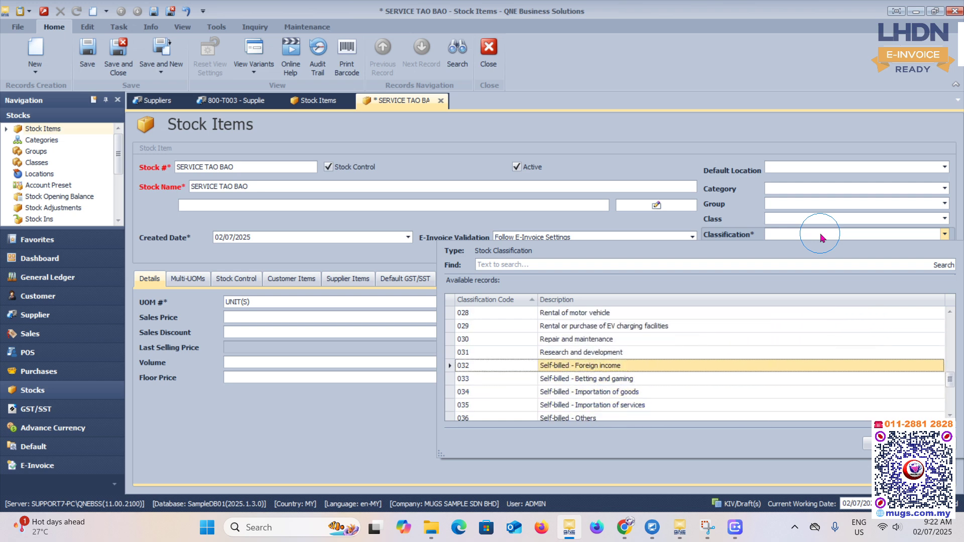
{"action": "key", "text": "Down"}
{"action": "key", "text": "Down"}
{"action": "key", "text": "Down"}
{"action": "key", "text": "Down"}
{"action": "key", "text": "Down"}
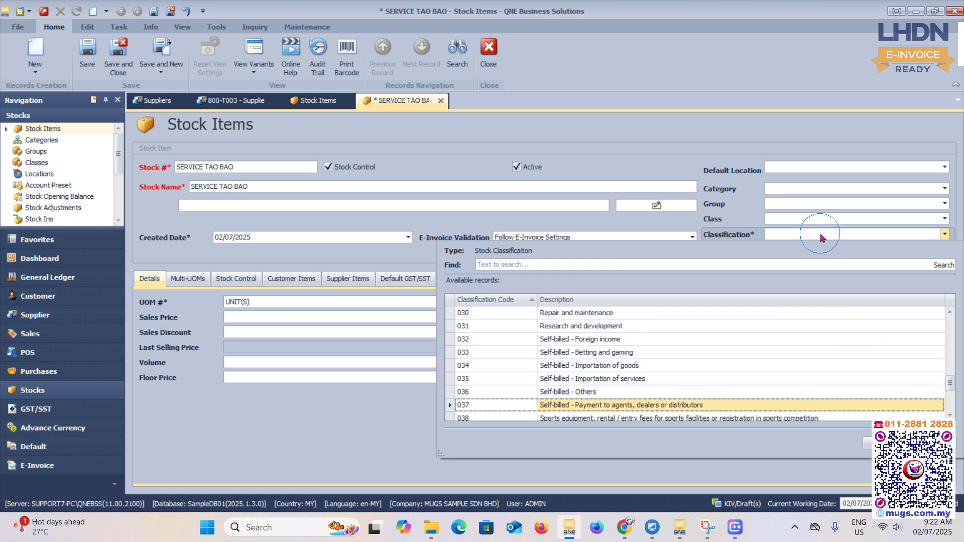
{"action": "key", "text": "Up"}
{"action": "key", "text": "Up"}
{"action": "key", "text": "Up"}
{"action": "key", "text": "Up"}
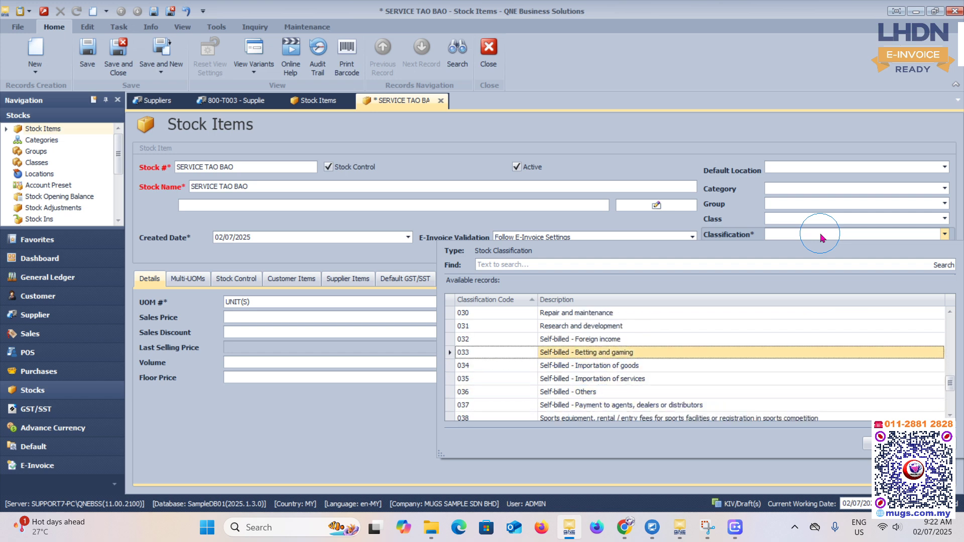
{"action": "key", "text": "Down"}
{"action": "key", "text": "Down"}
{"action": "key", "text": "Down"}
{"action": "key", "text": "Down"}
{"action": "key", "text": "Down"}
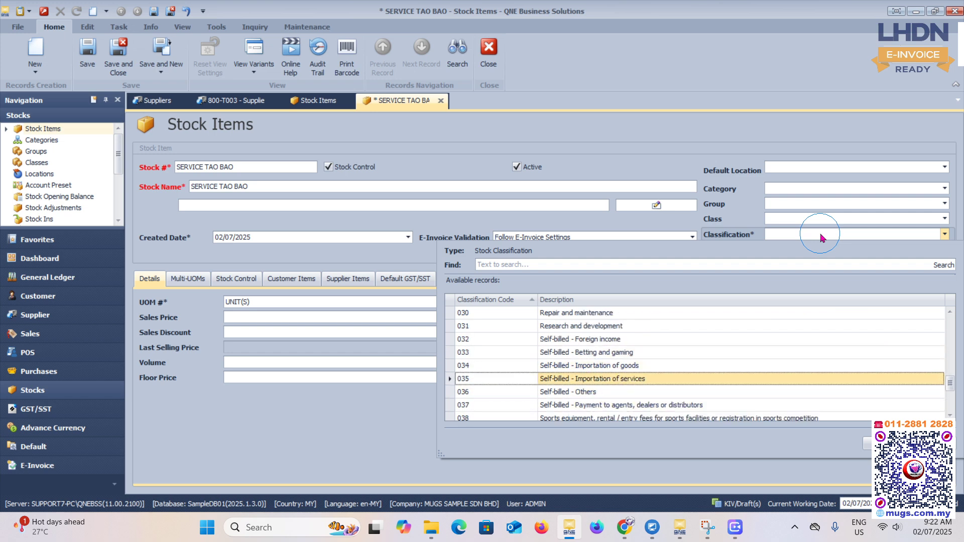
{"action": "key", "text": "Down"}
{"action": "key", "text": "Down"}
{"action": "key", "text": "Down"}
{"action": "key", "text": "Down"}
{"action": "key", "text": "Down"}
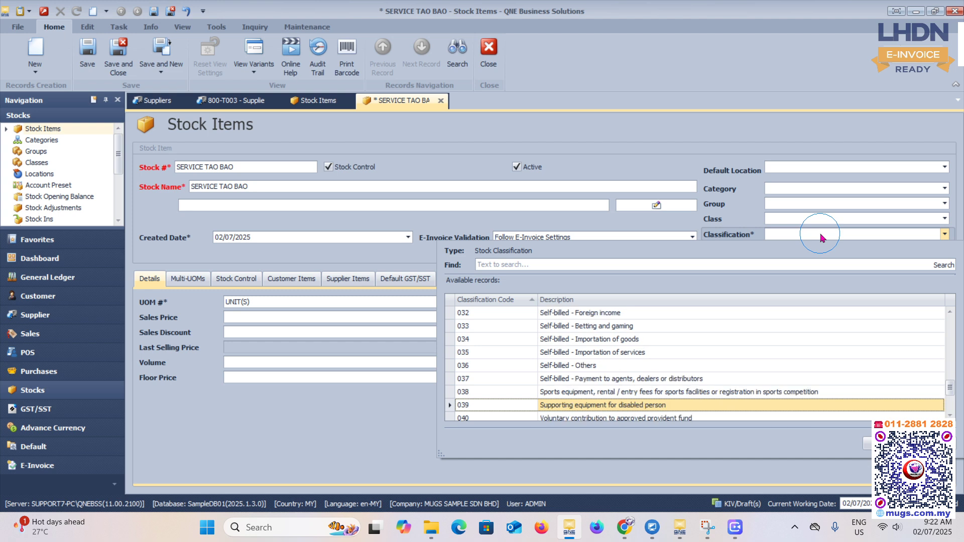
{"action": "key", "text": "Down"}
{"action": "key", "text": "Down"}
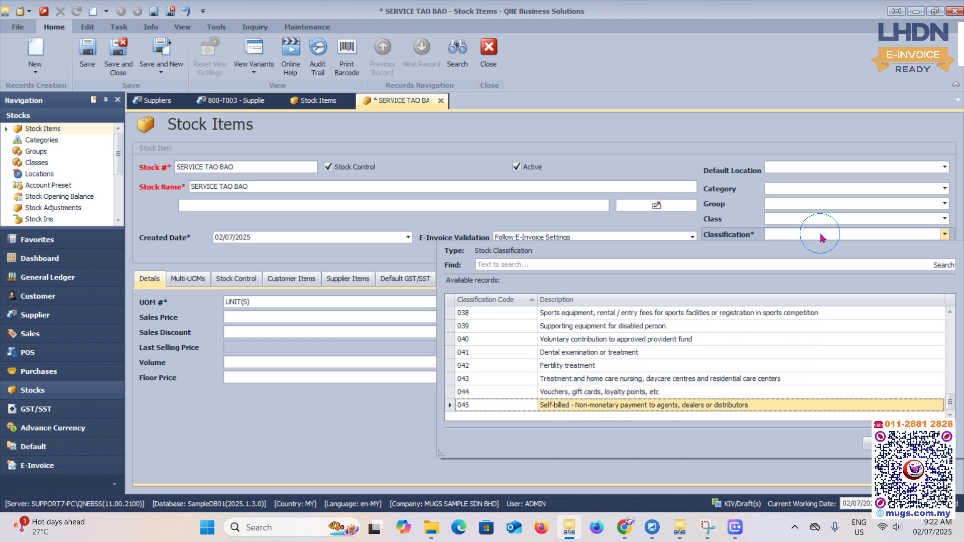
- Set the stock item's classification to 036, Self-billed - Others
{"action": "key", "text": "Up"}
{"action": "key", "text": "Up"}
{"action": "key", "text": "Up"}
{"action": "key", "text": "Up"}
{"action": "key", "text": "Up"}
{"action": "key", "text": "Up"}
{"action": "key", "text": "Up"}
{"action": "key", "text": "Up"}
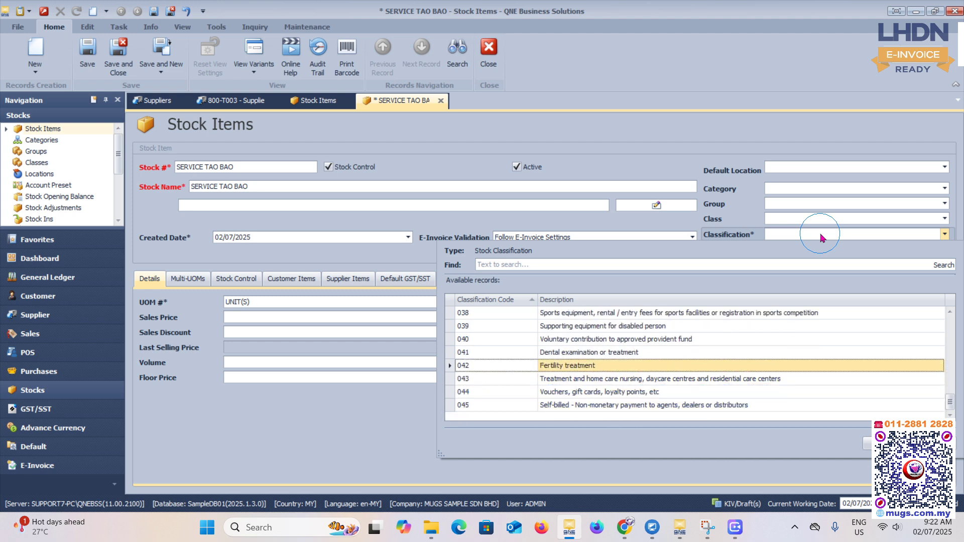
{"action": "key", "text": "Up"}
{"action": "key", "text": "Up"}
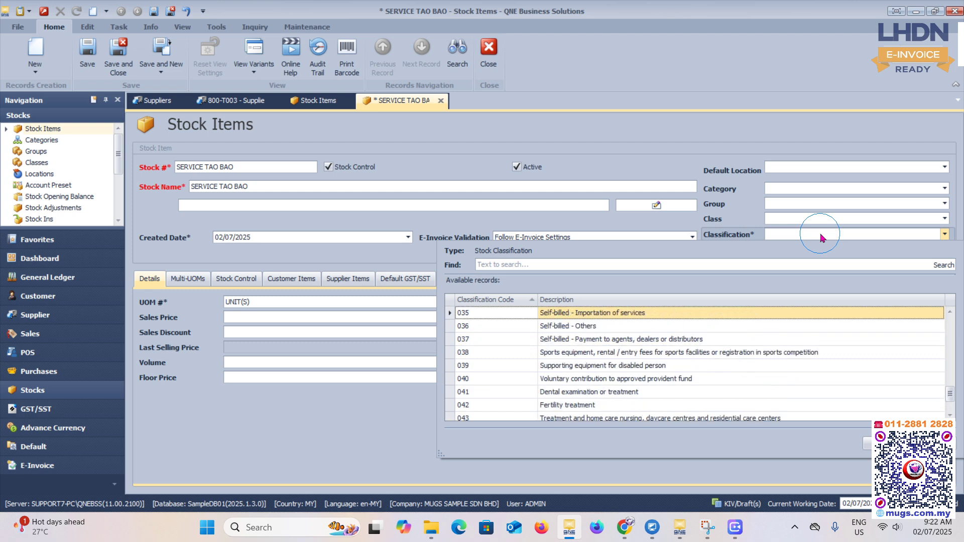
{"action": "key", "text": "Down"}
{"action": "key", "text": "Return"}
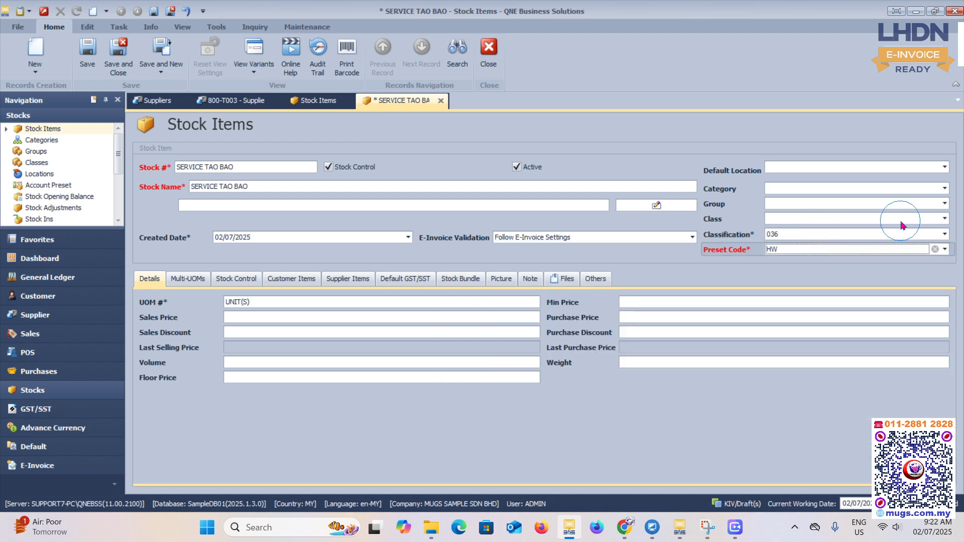
- Set the stock item's preset code to SER
{"action": "left_click", "coordinate": [781, 251]}
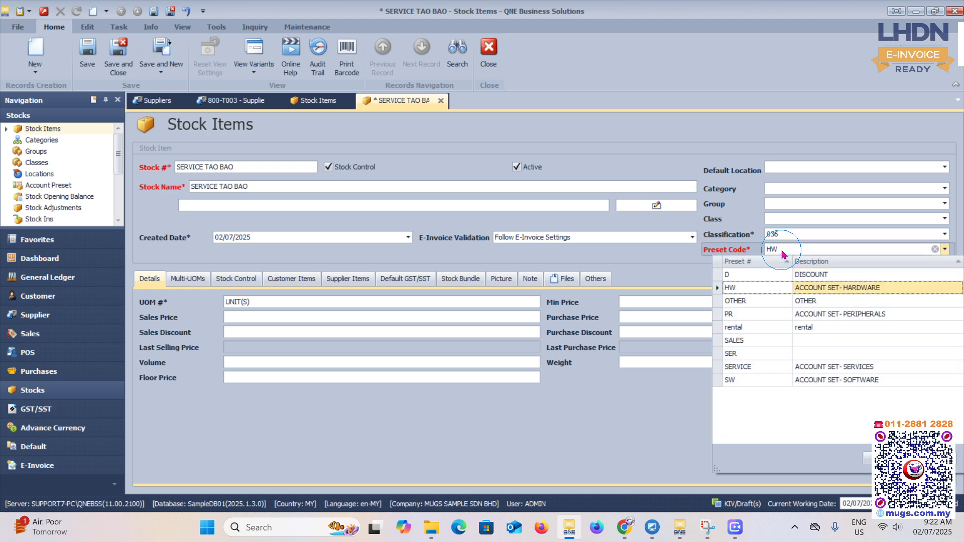
{"action": "left_click", "coordinate": [753, 358]}
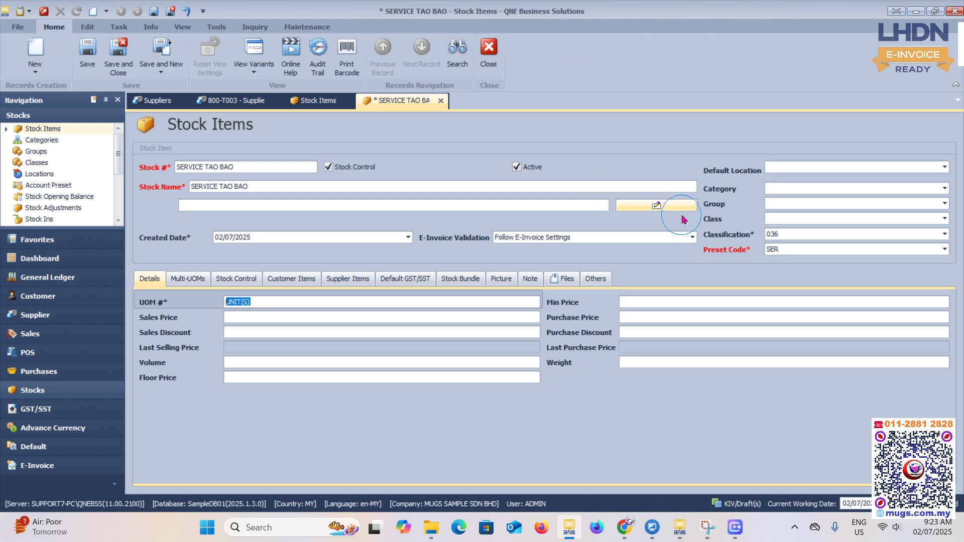
- Compare the posting accounts defined in the SER and SERVICE stock account presets
{"action": "left_click", "coordinate": [48, 185]}
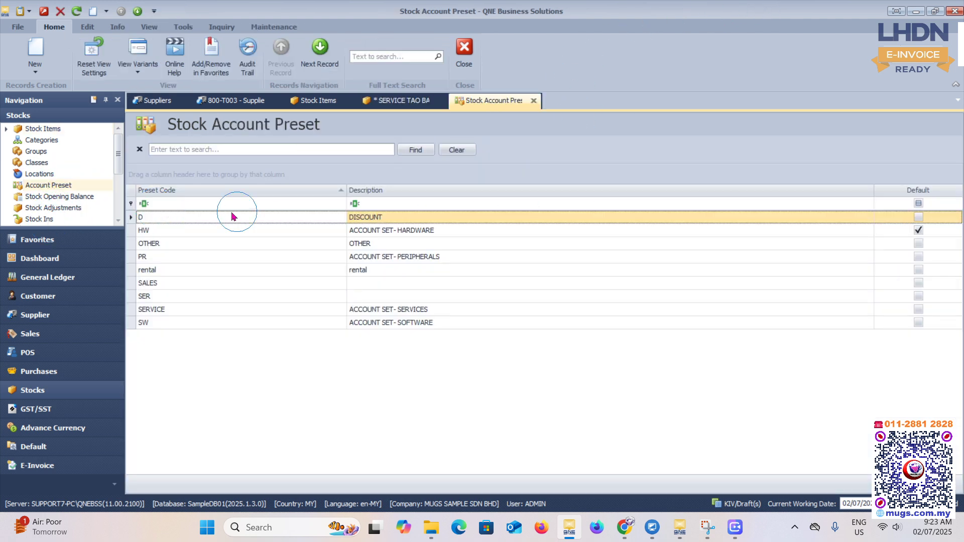
{"action": "double_click", "coordinate": [148, 295]}
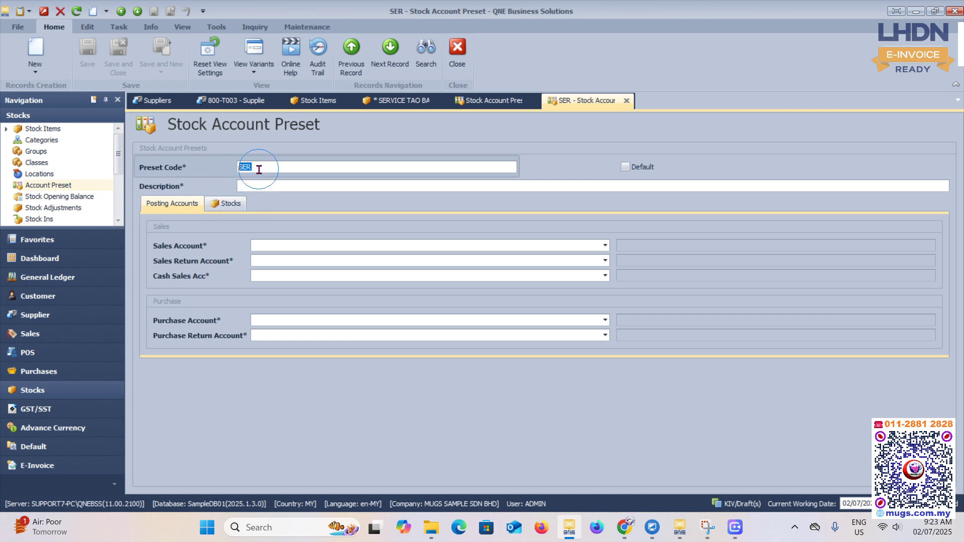
{"action": "left_click", "coordinate": [490, 100]}
{"action": "double_click", "coordinate": [175, 310]}
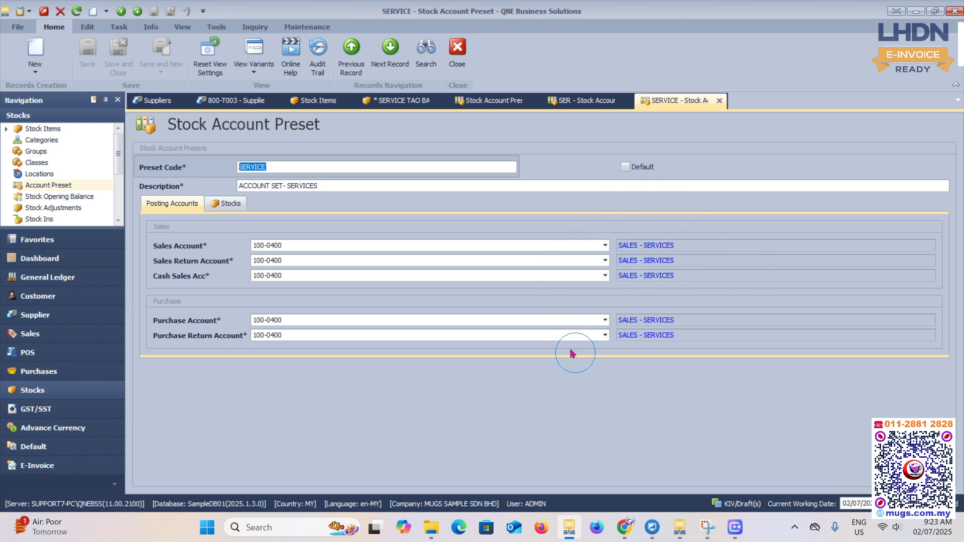
{"action": "left_click", "coordinate": [569, 101]}
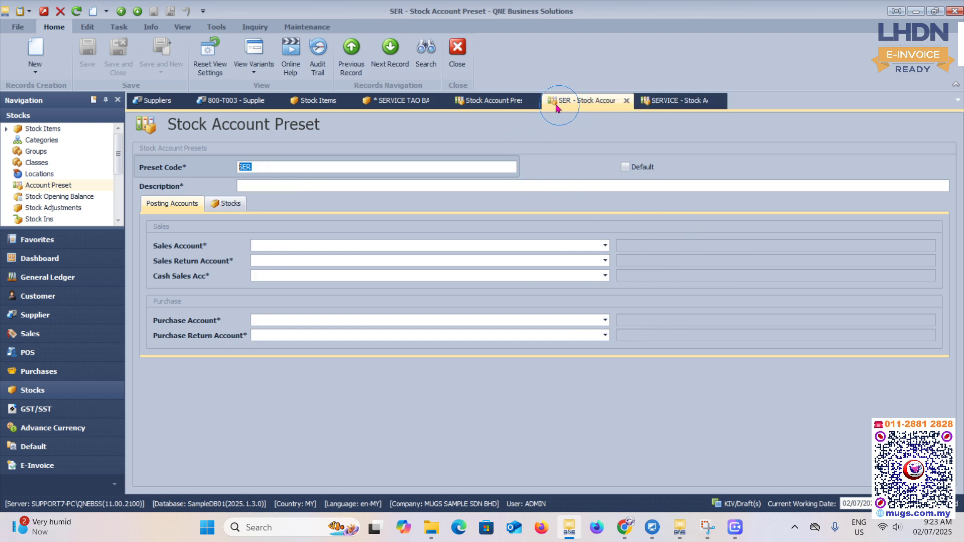
{"action": "left_click", "coordinate": [497, 101]}
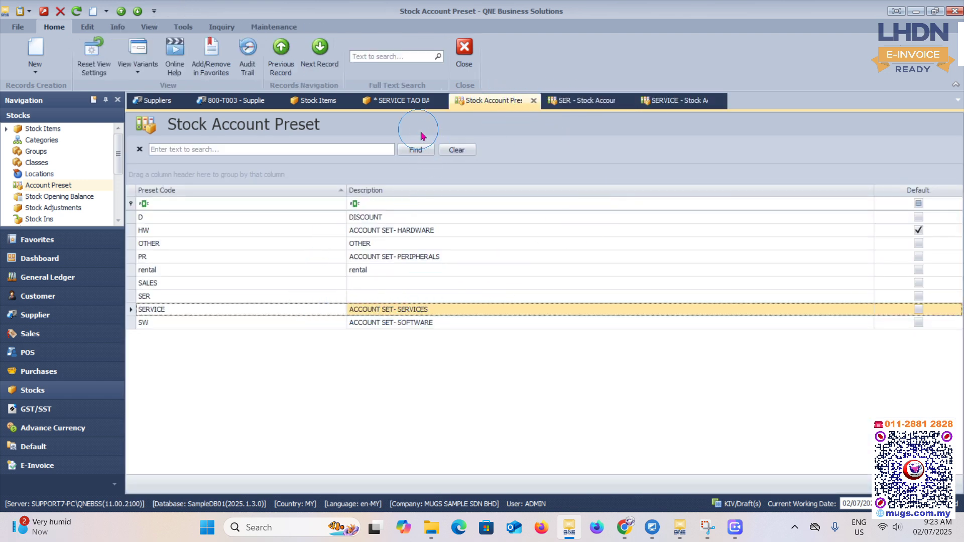
- Set the SERVICE TAO BAO item's preset code to SERVICE and turn off Stock Control
{"action": "left_click", "coordinate": [399, 101]}
{"action": "left_click", "coordinate": [832, 255]}
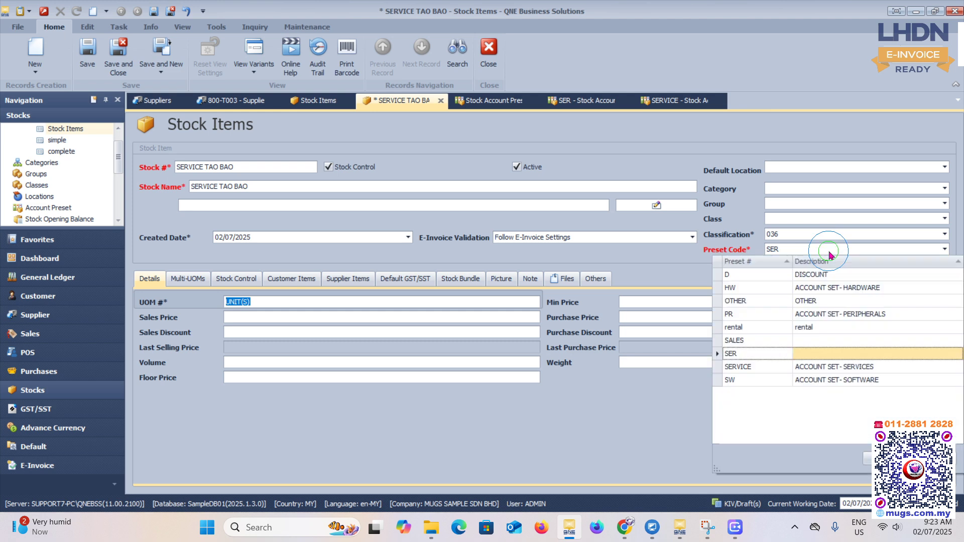
{"action": "left_click", "coordinate": [749, 364]}
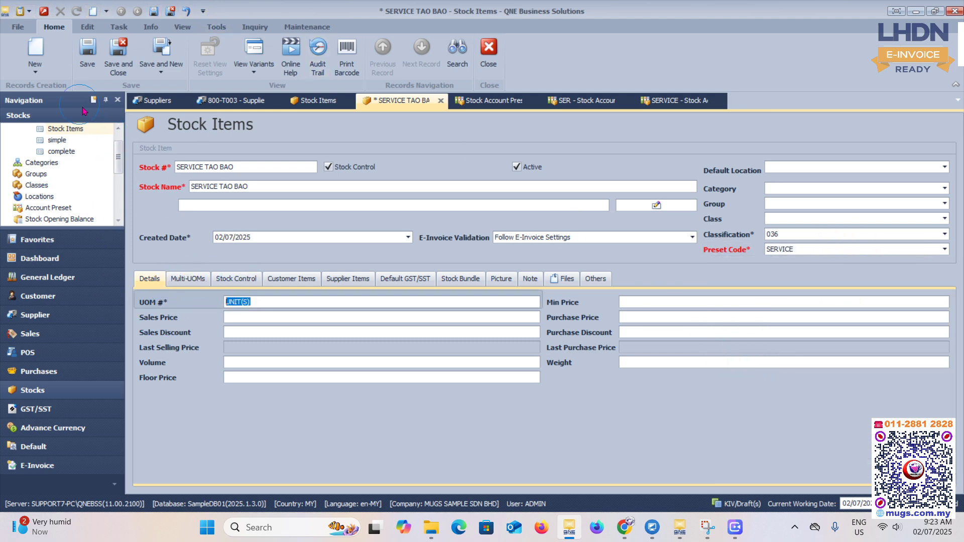
{"action": "left_click", "coordinate": [329, 167]}
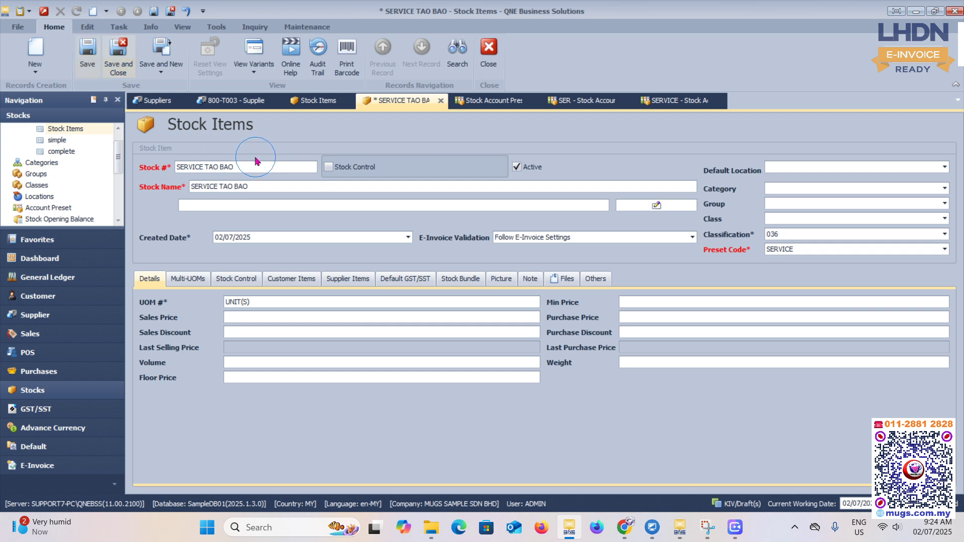
- Save the SERVICE TAO BAO stock item and start a new purchase invoice
{"action": "left_click", "coordinate": [92, 61]}
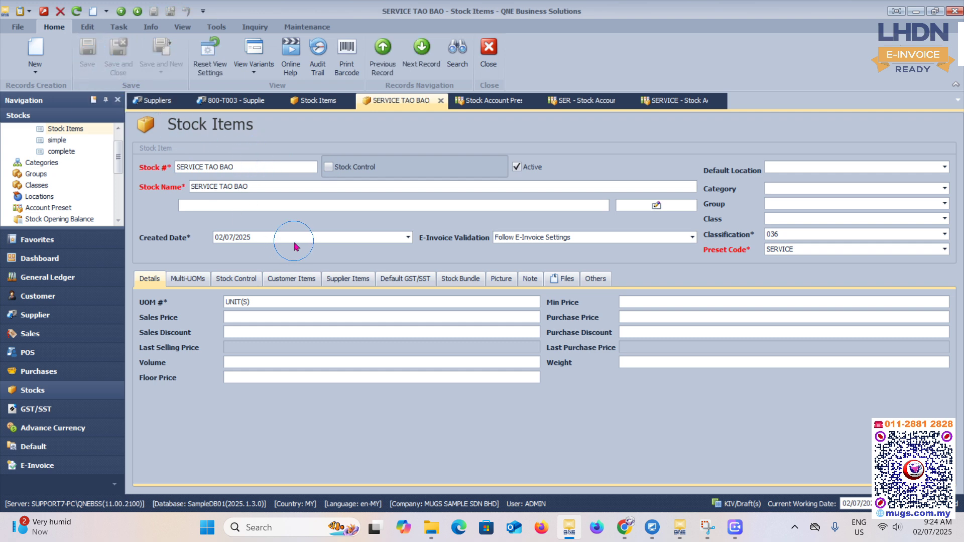
{"action": "left_click", "coordinate": [39, 380]}
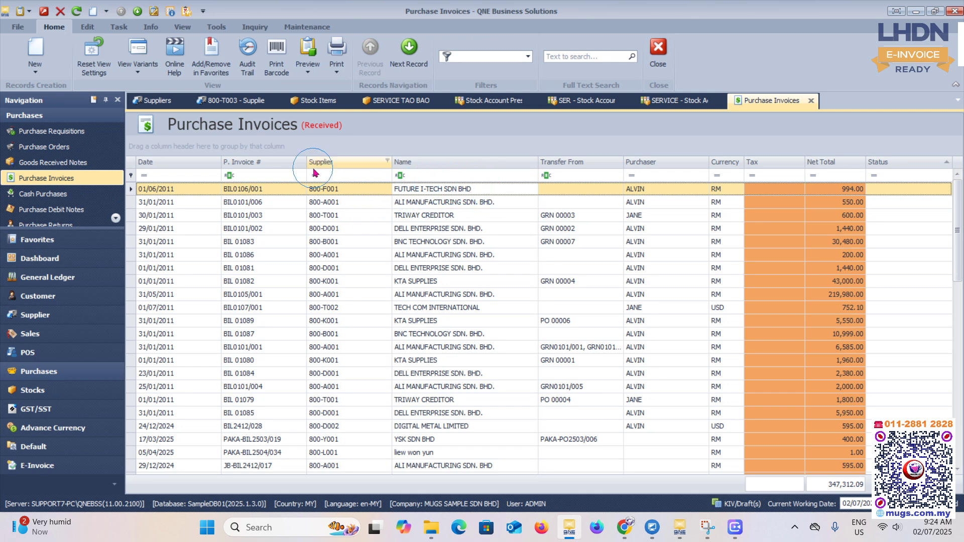
{"action": "left_click", "coordinate": [36, 49]}
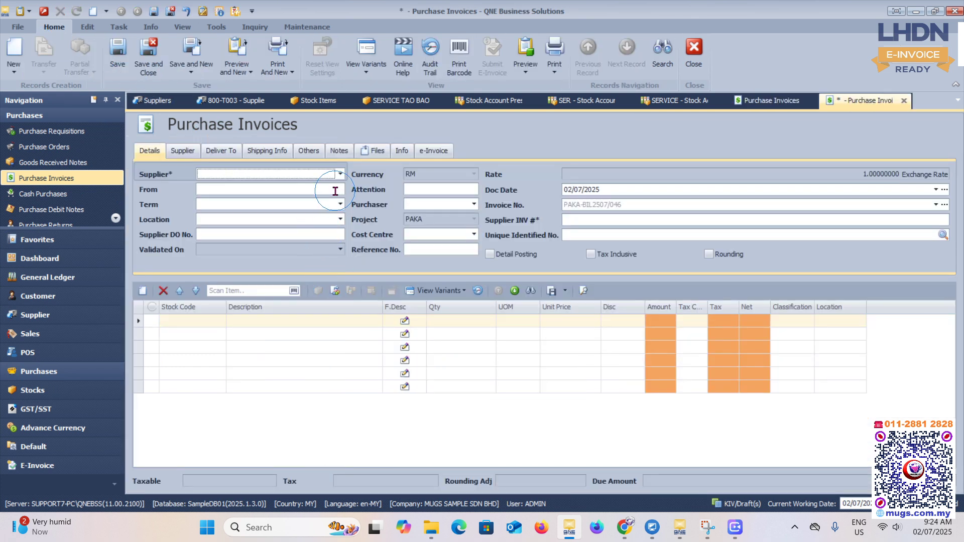
- Search for TAOBAO, select it as the purchase invoice's supplier, and review the supplier's address and self-billing details
{"action": "left_click", "coordinate": [340, 174]}
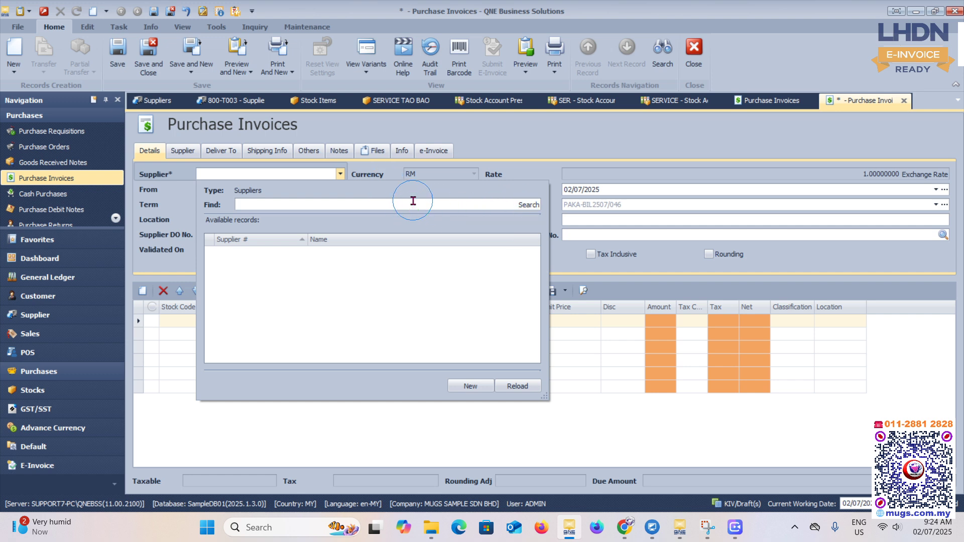
{"action": "key", "text": "Return"}
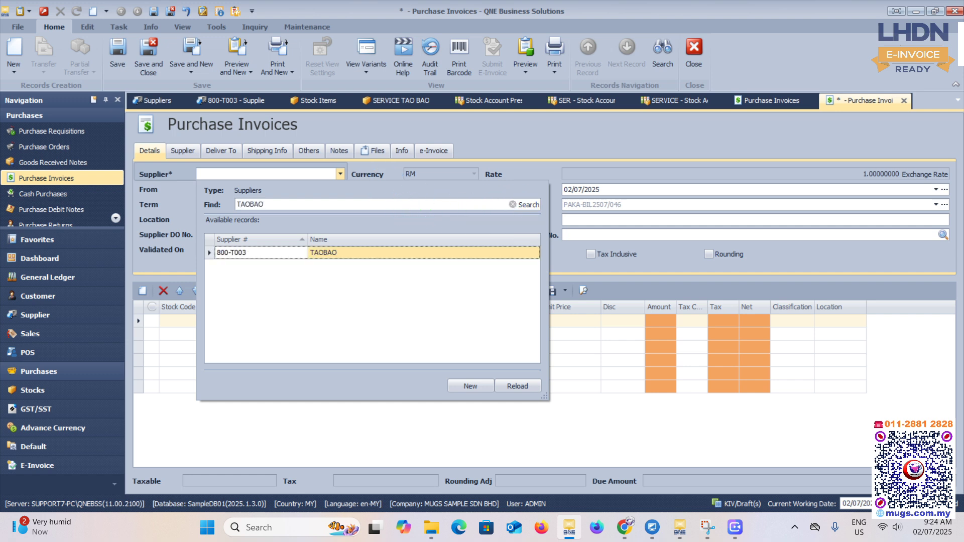
{"action": "key", "text": "Return"}
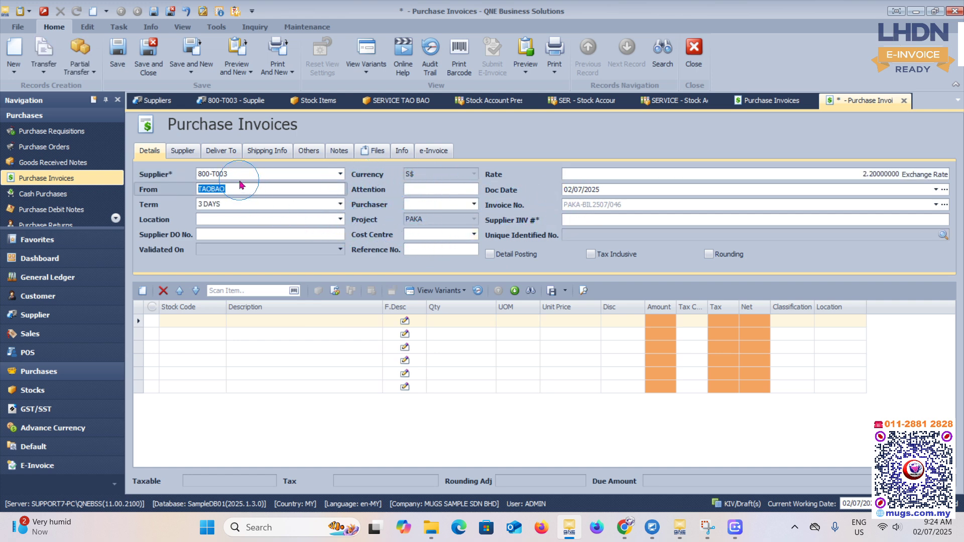
{"action": "left_click", "coordinate": [183, 150]}
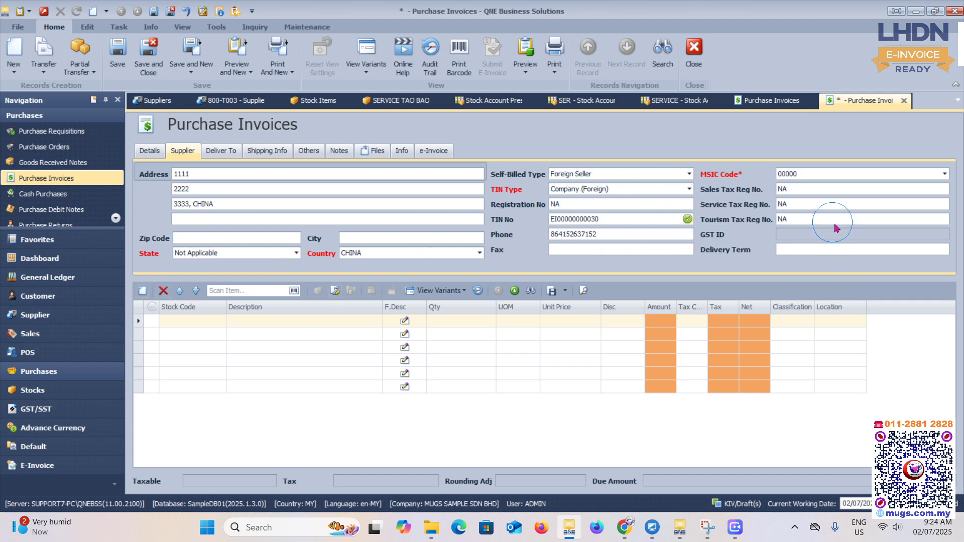
- Add the stock item SERVICE TAO BAO as the first line of the purchase invoice's details
{"action": "left_click", "coordinate": [149, 151]}
{"action": "left_click", "coordinate": [205, 323]}
{"action": "left_click", "coordinate": [219, 326]}
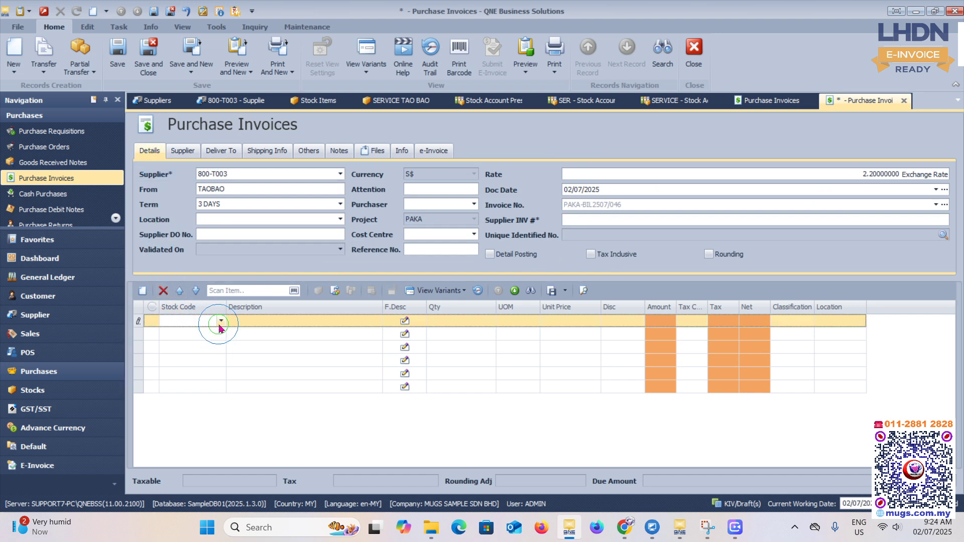
{"action": "left_click", "coordinate": [220, 325]}
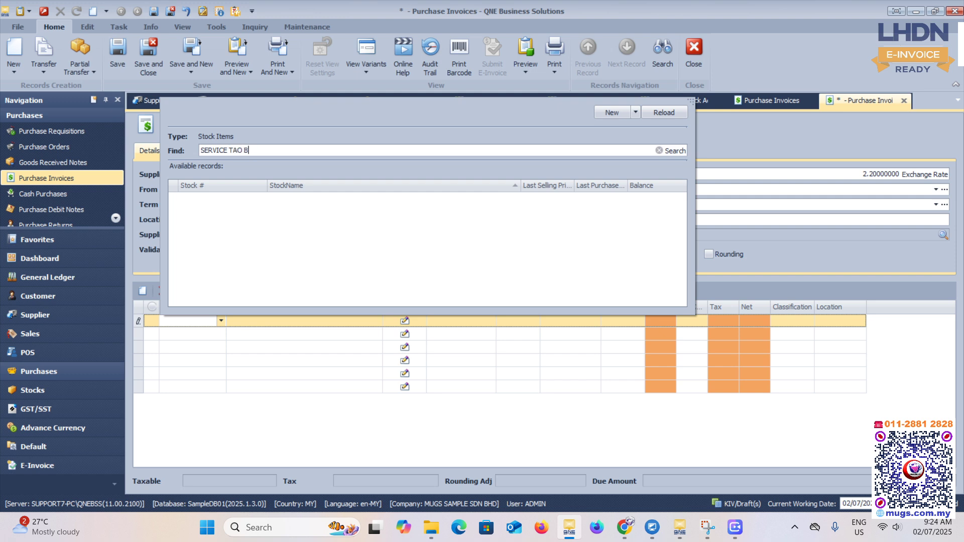
{"action": "key", "text": "Return"}
{"action": "key", "text": "Return"}
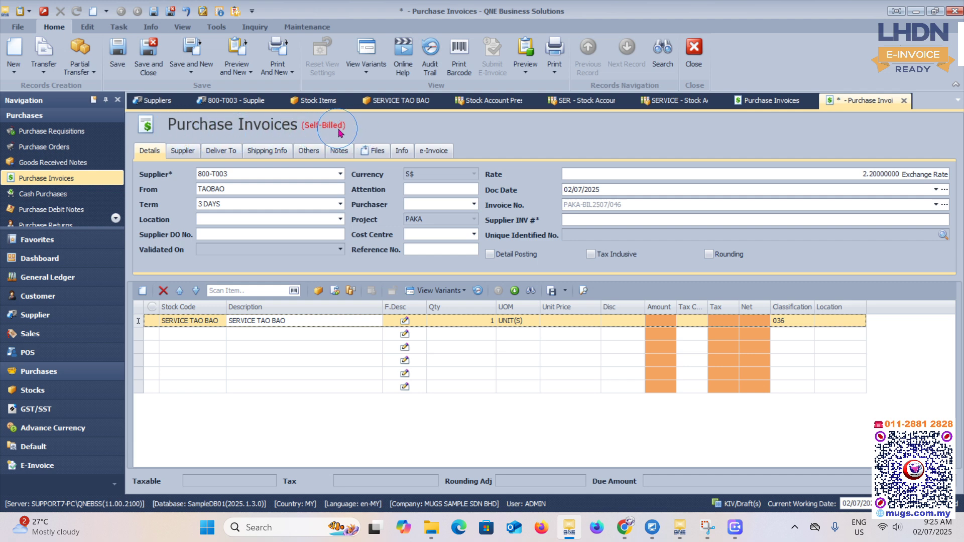
- Set the SERVICE TAO BAO line's unit price to 10.00
{"action": "left_click", "coordinate": [479, 326]}
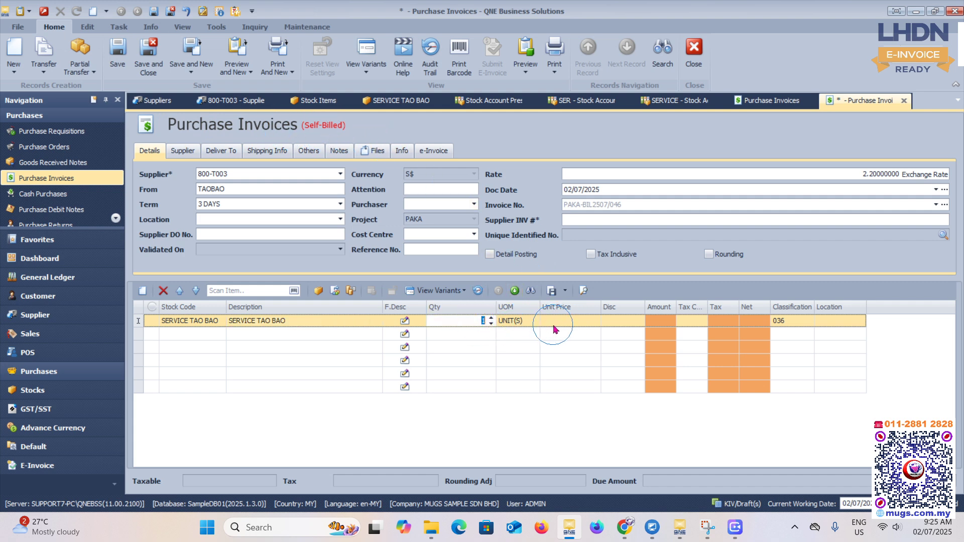
{"action": "left_click", "coordinate": [574, 329]}
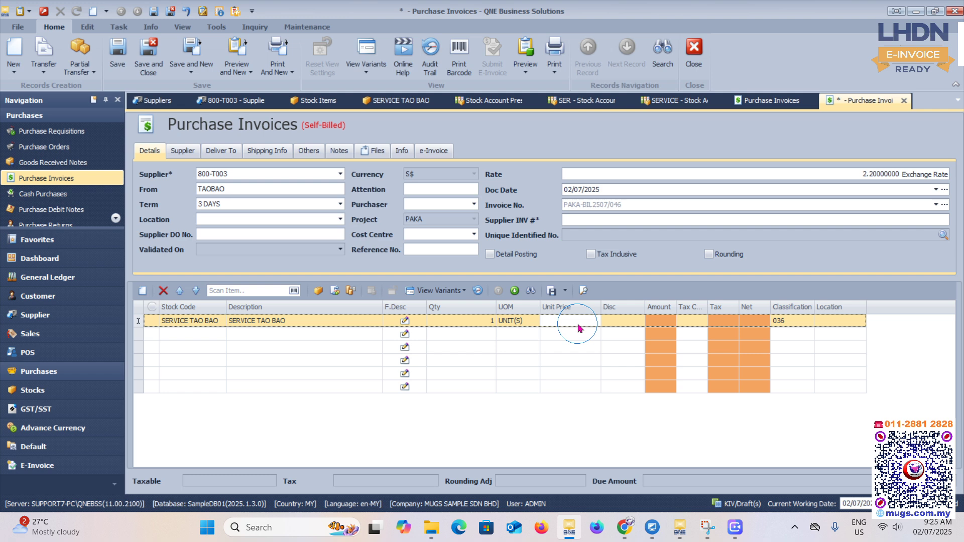
{"action": "key", "text": "Tab"}
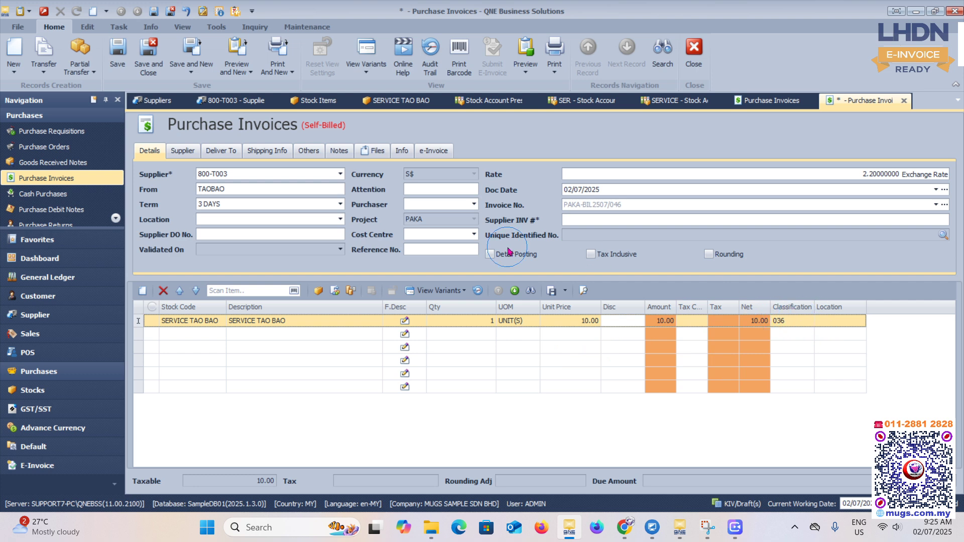
- Save the self-billed purchase invoice and start its e-invoice submission
{"action": "left_click", "coordinate": [120, 65]}
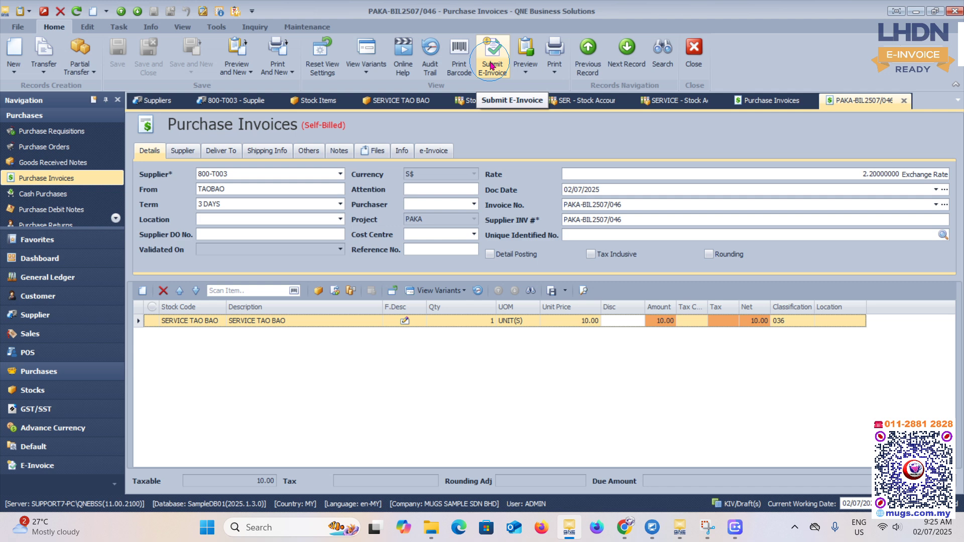
{"action": "left_click", "coordinate": [492, 65]}
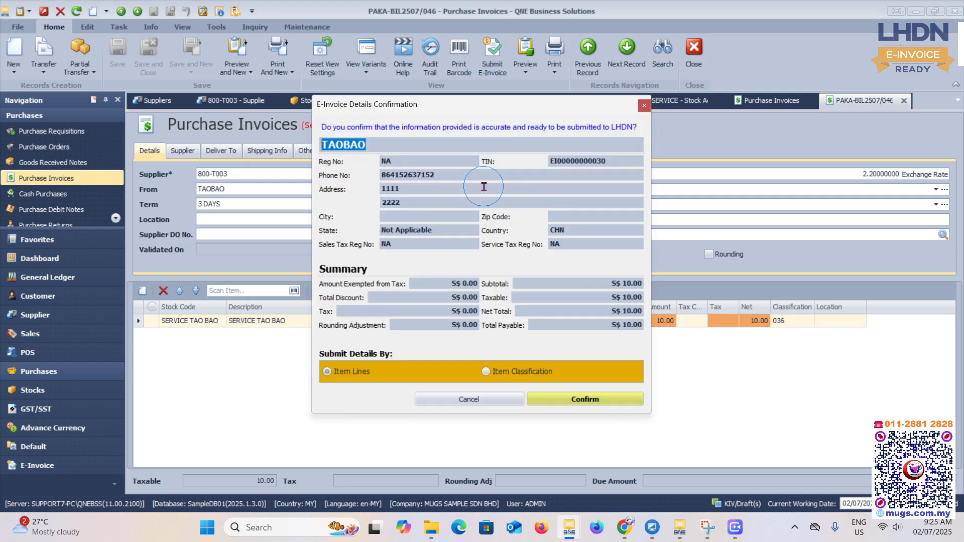